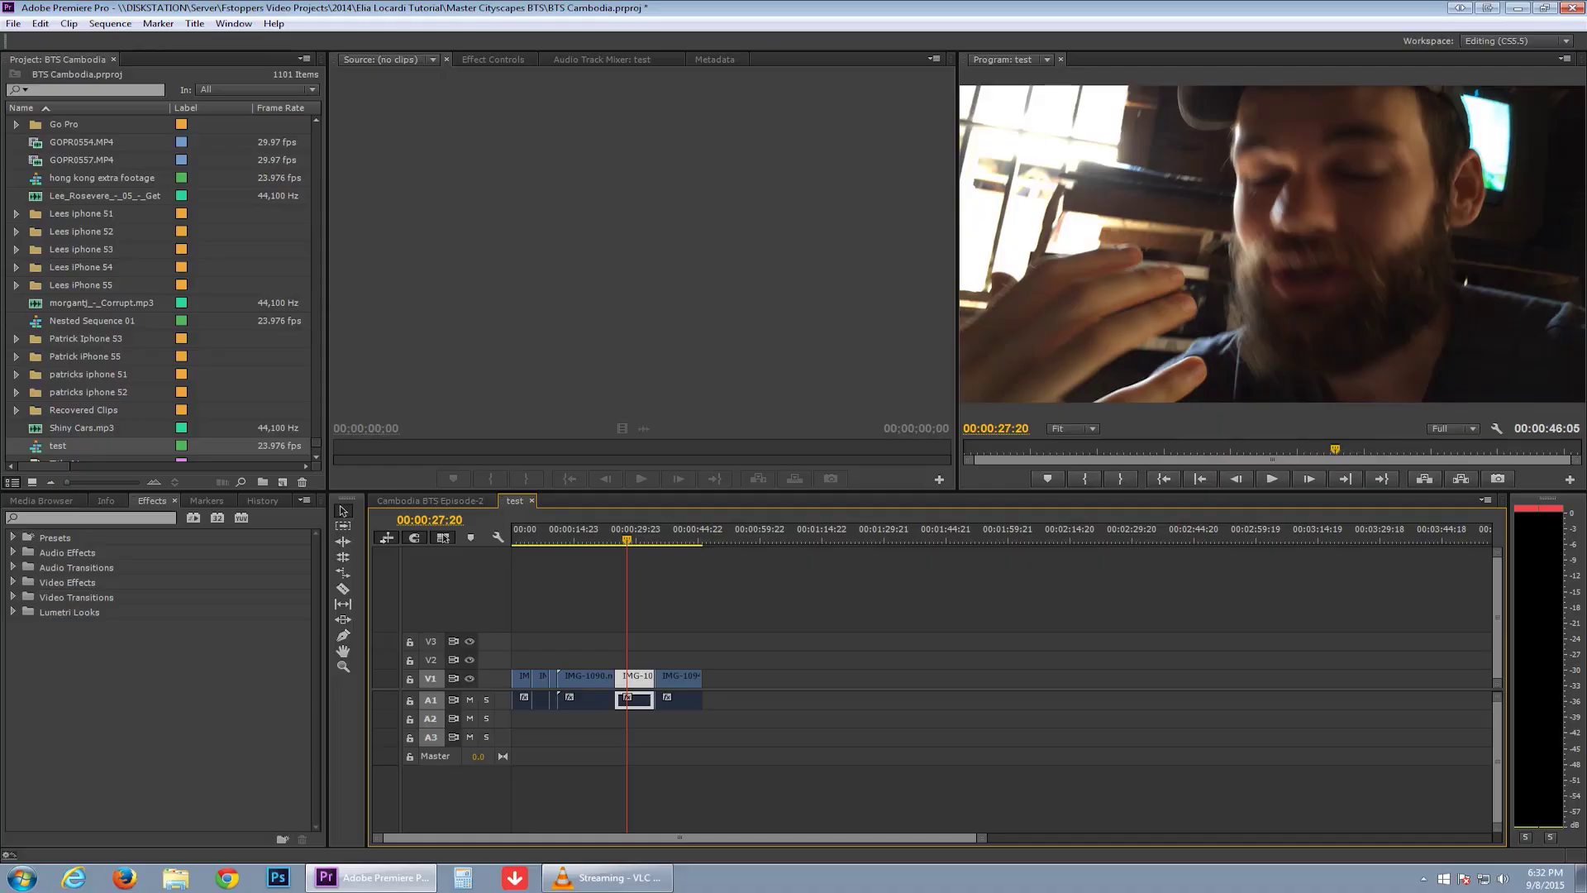
Step: Look up the keyboard shortcuts assigned to Ripple Delete, Zoom Out and Zoom In
{"action": "left_click", "coordinate": [40, 24]}
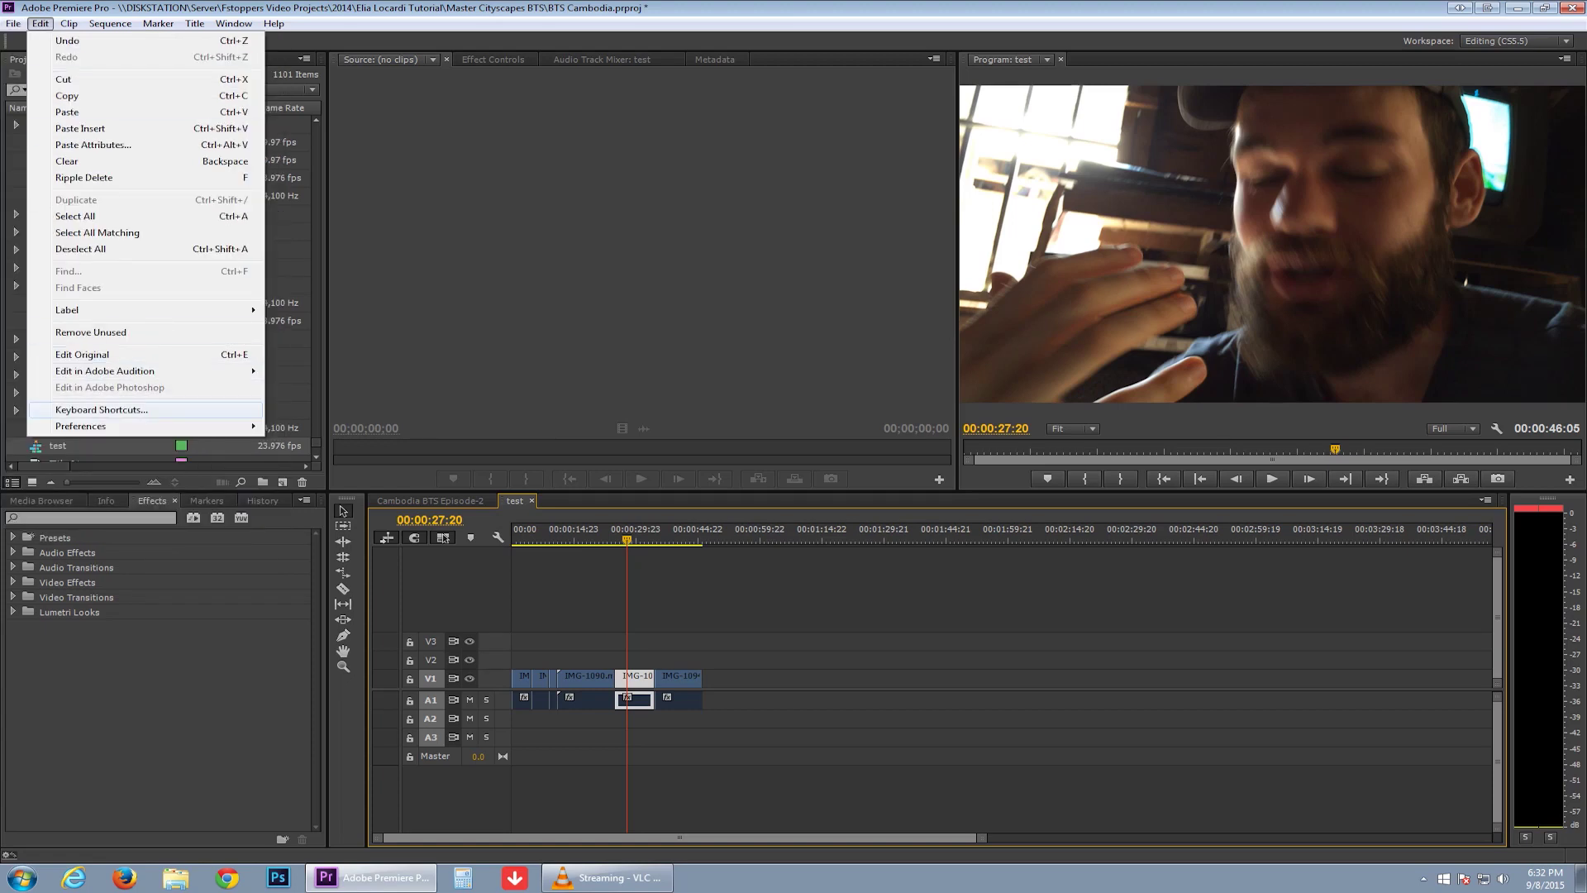
{"action": "left_click", "coordinate": [101, 409]}
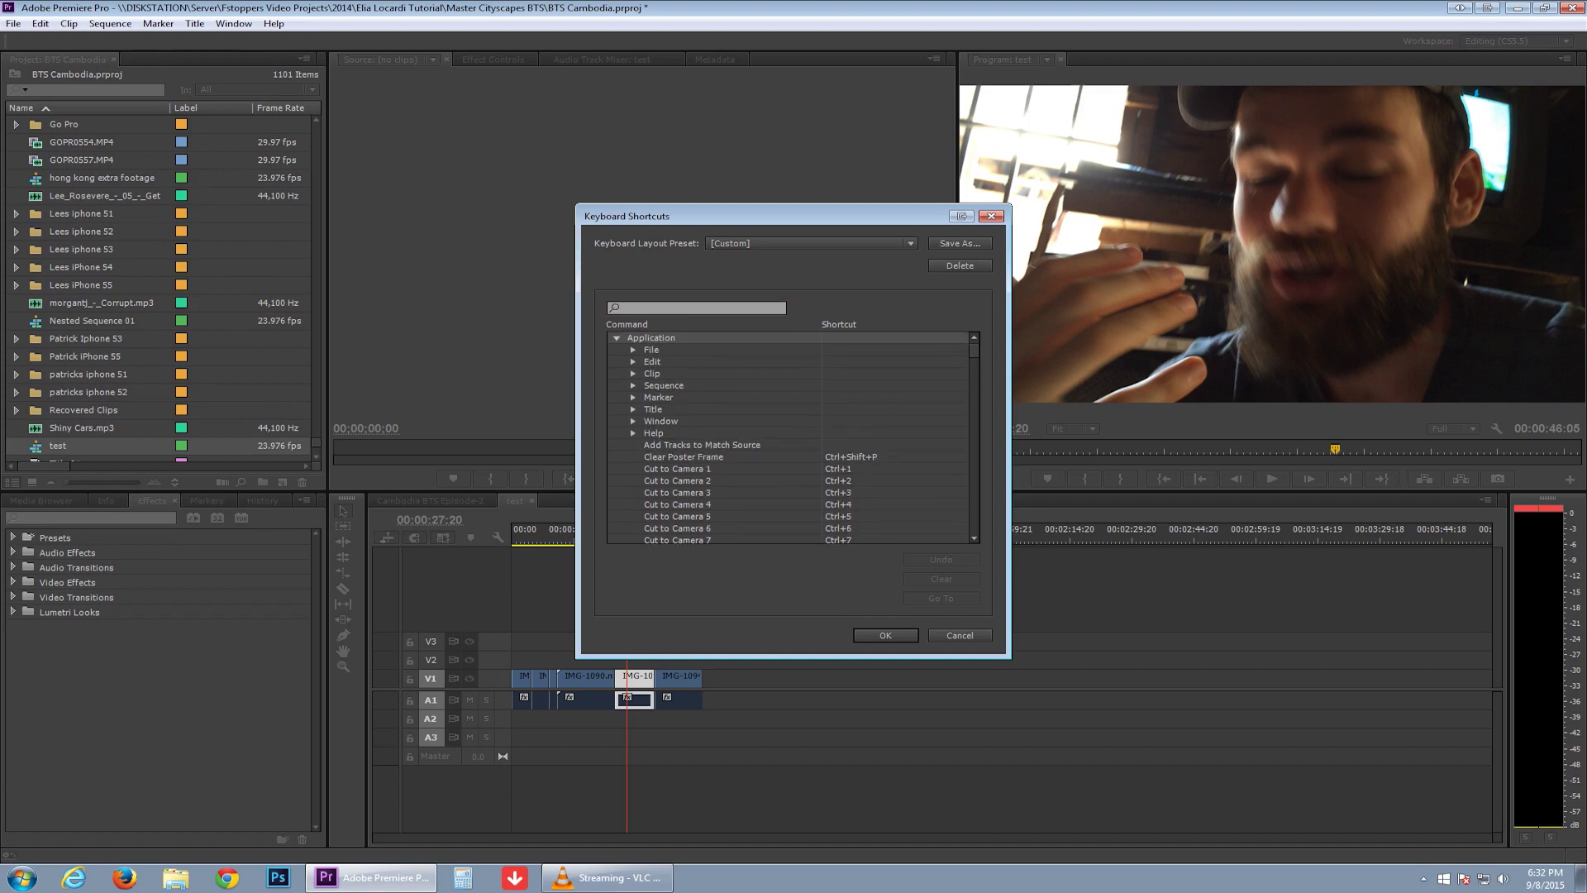
{"action": "type", "text": "ripple"}
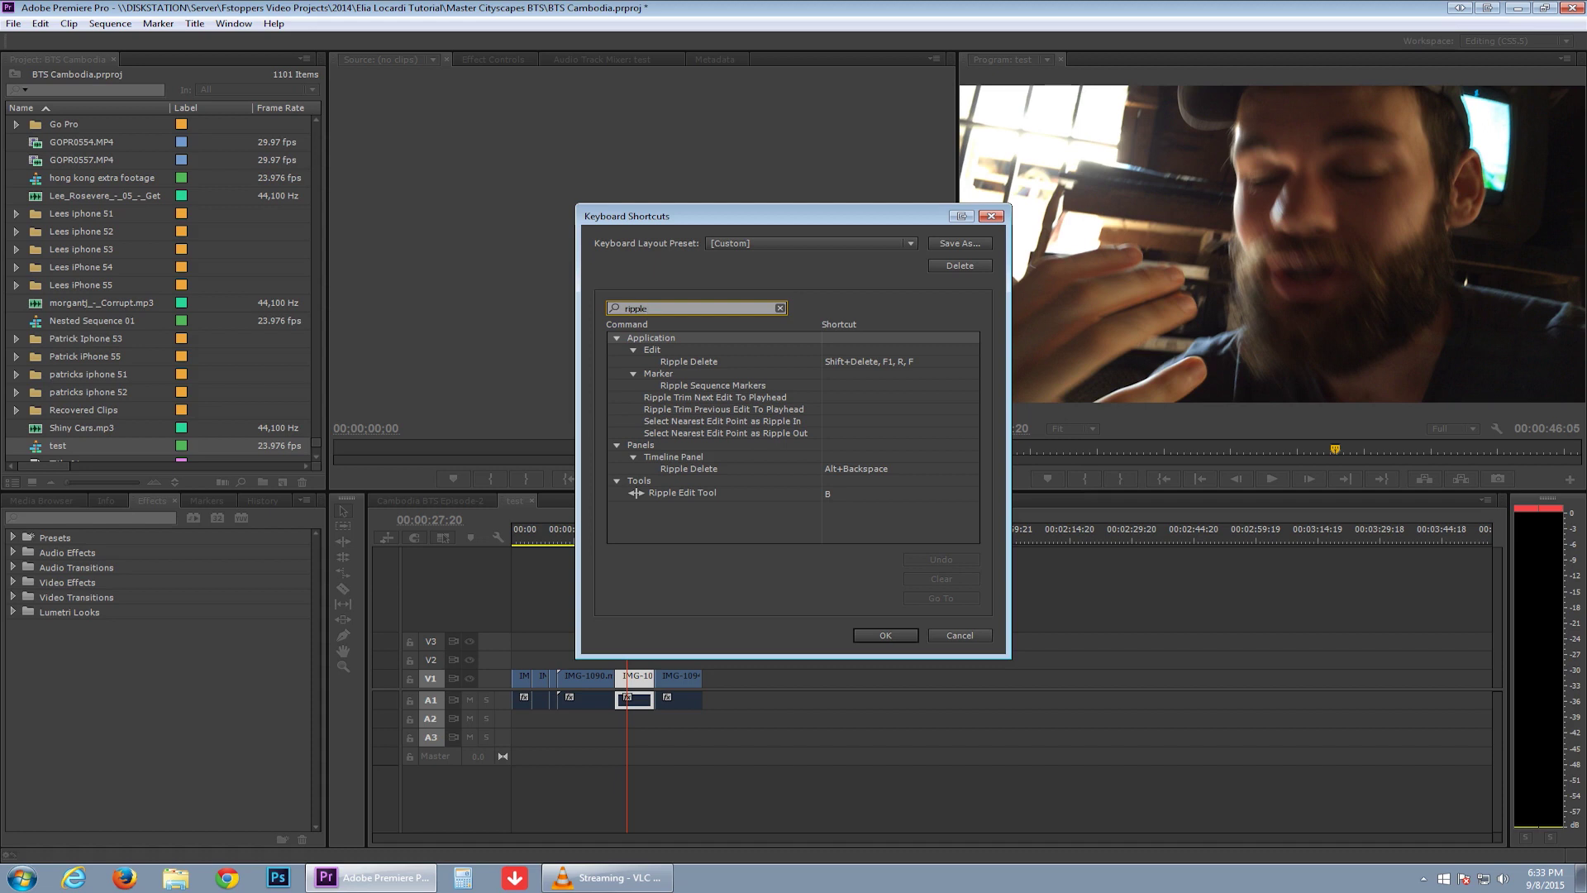
{"action": "left_click", "coordinate": [928, 361]}
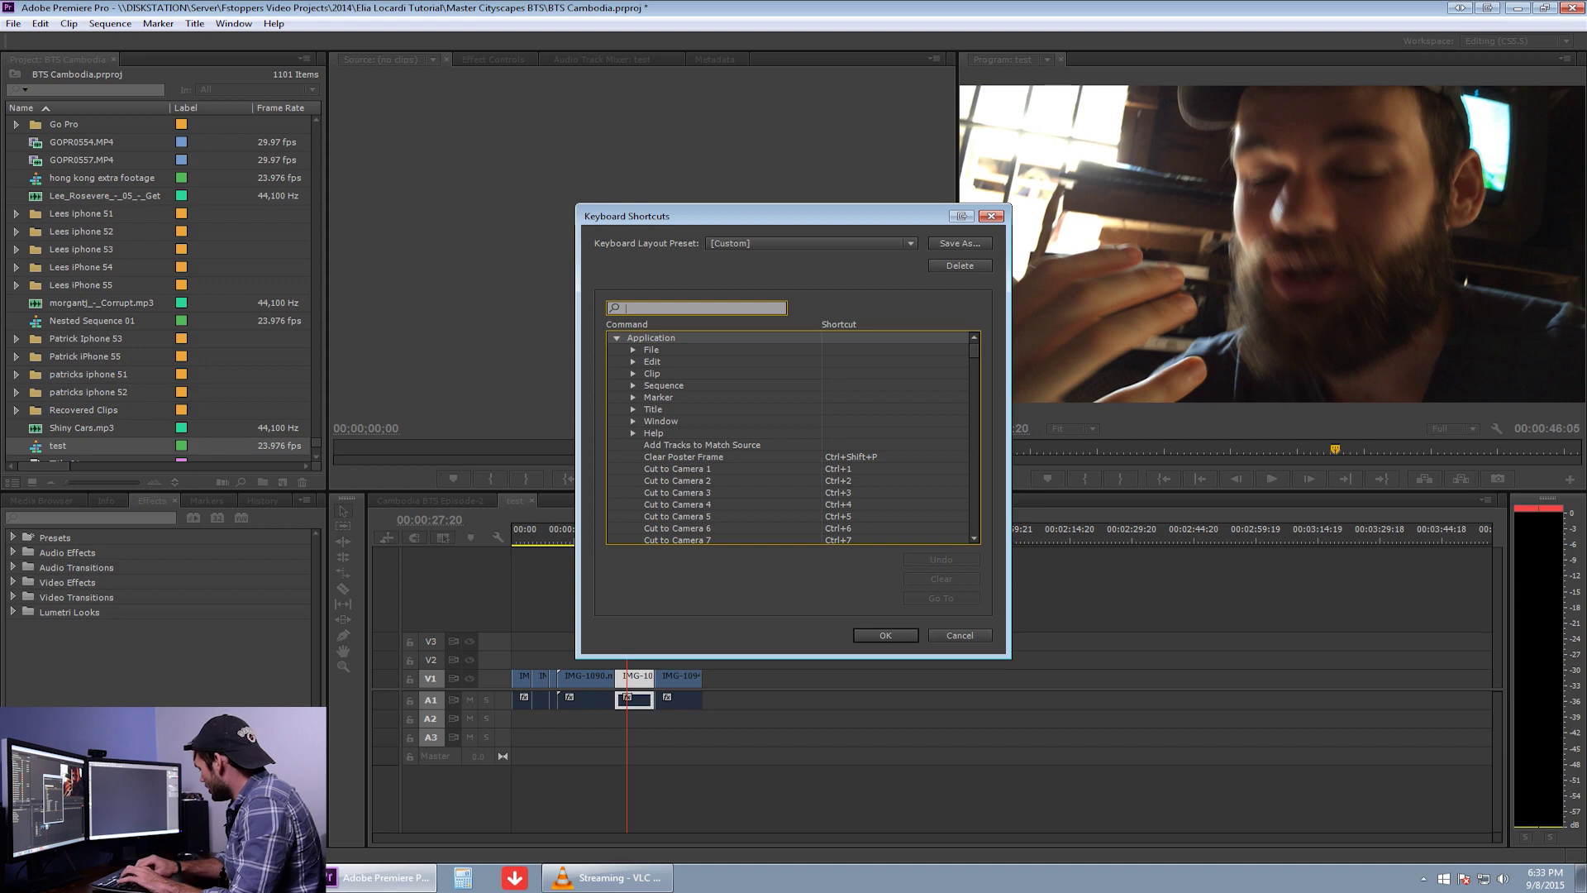
{"action": "type", "text": "zoom out"}
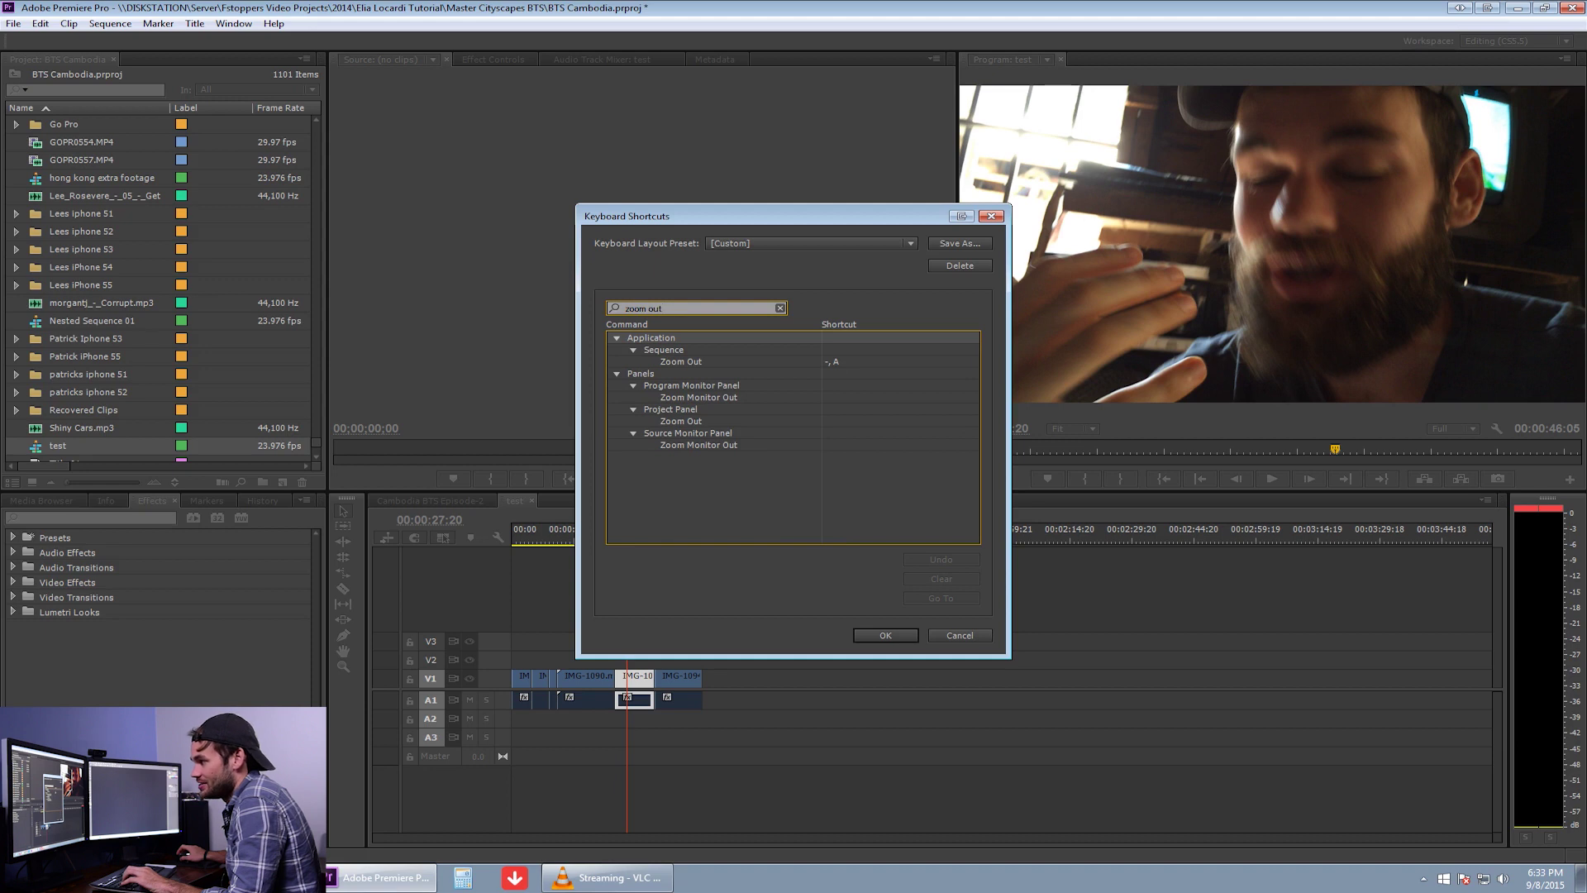
{"action": "key", "text": "BackSpace"}
{"action": "key", "text": "BackSpace"}
{"action": "key", "text": "BackSpace"}
{"action": "type", "text": "in"}
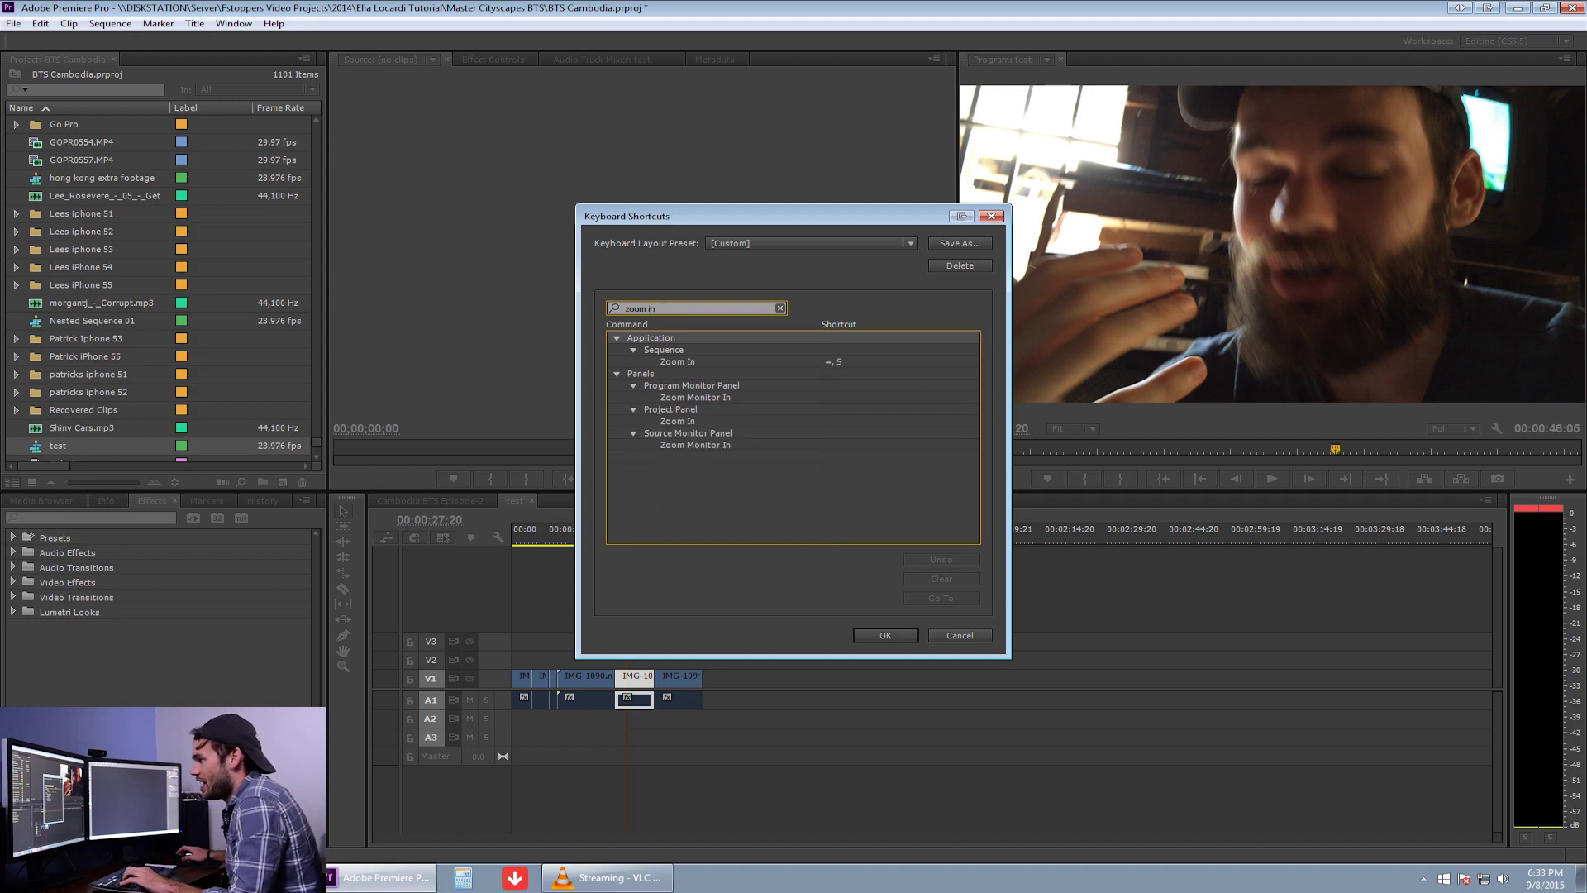
{"action": "key", "text": "Return"}
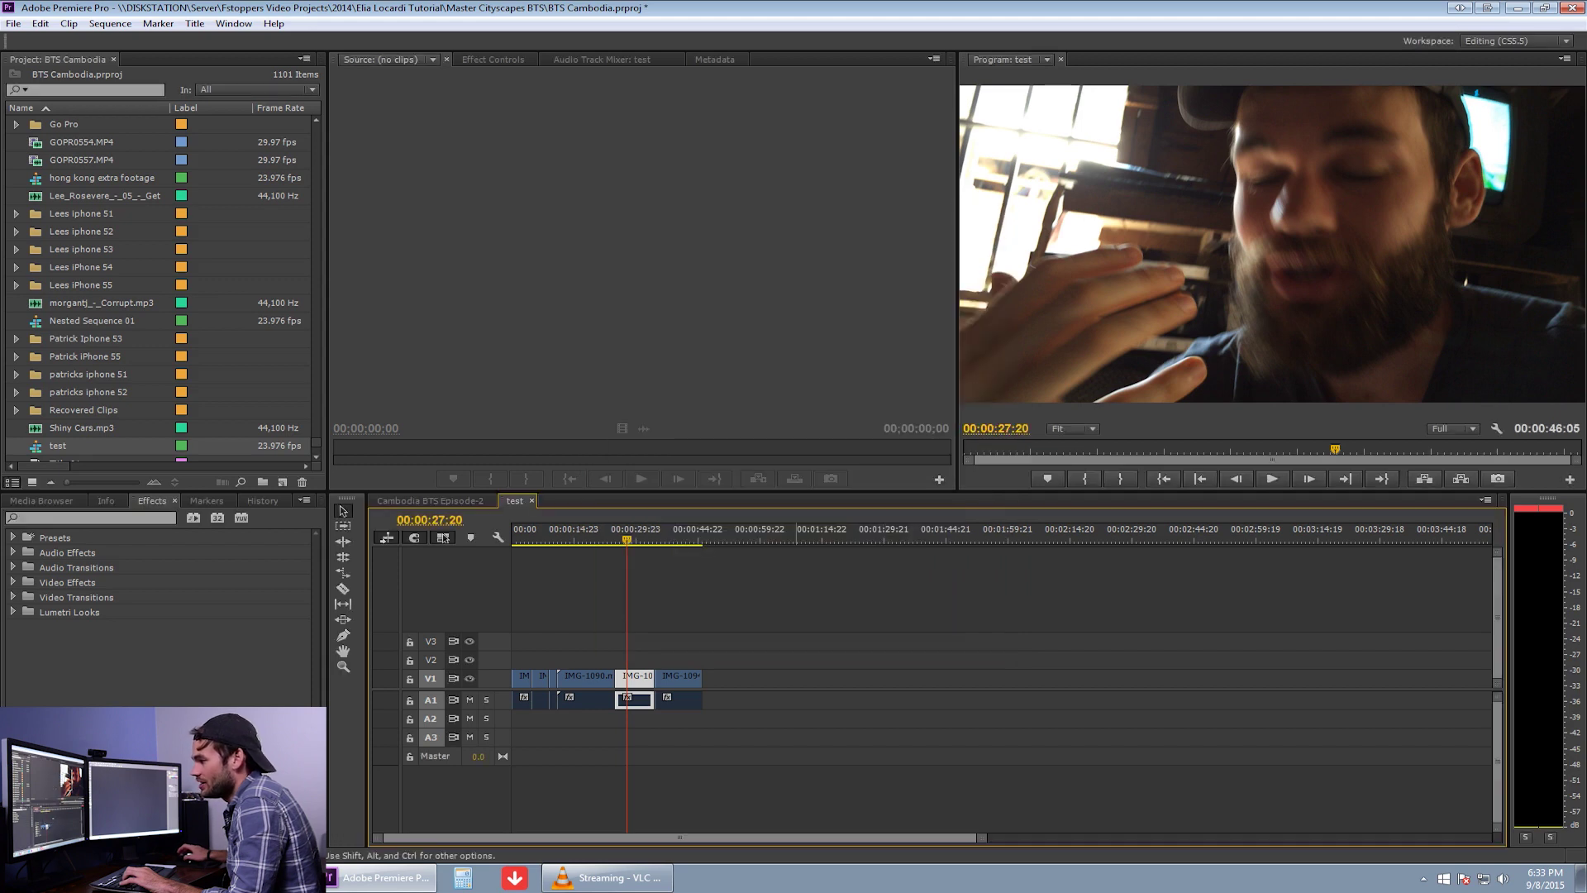
Step: Zoom the timeline in and out with = and -, ending on roughly 0–29 seconds
{"action": "key", "text": "="}
{"action": "key", "text": "="}
{"action": "key", "text": "-"}
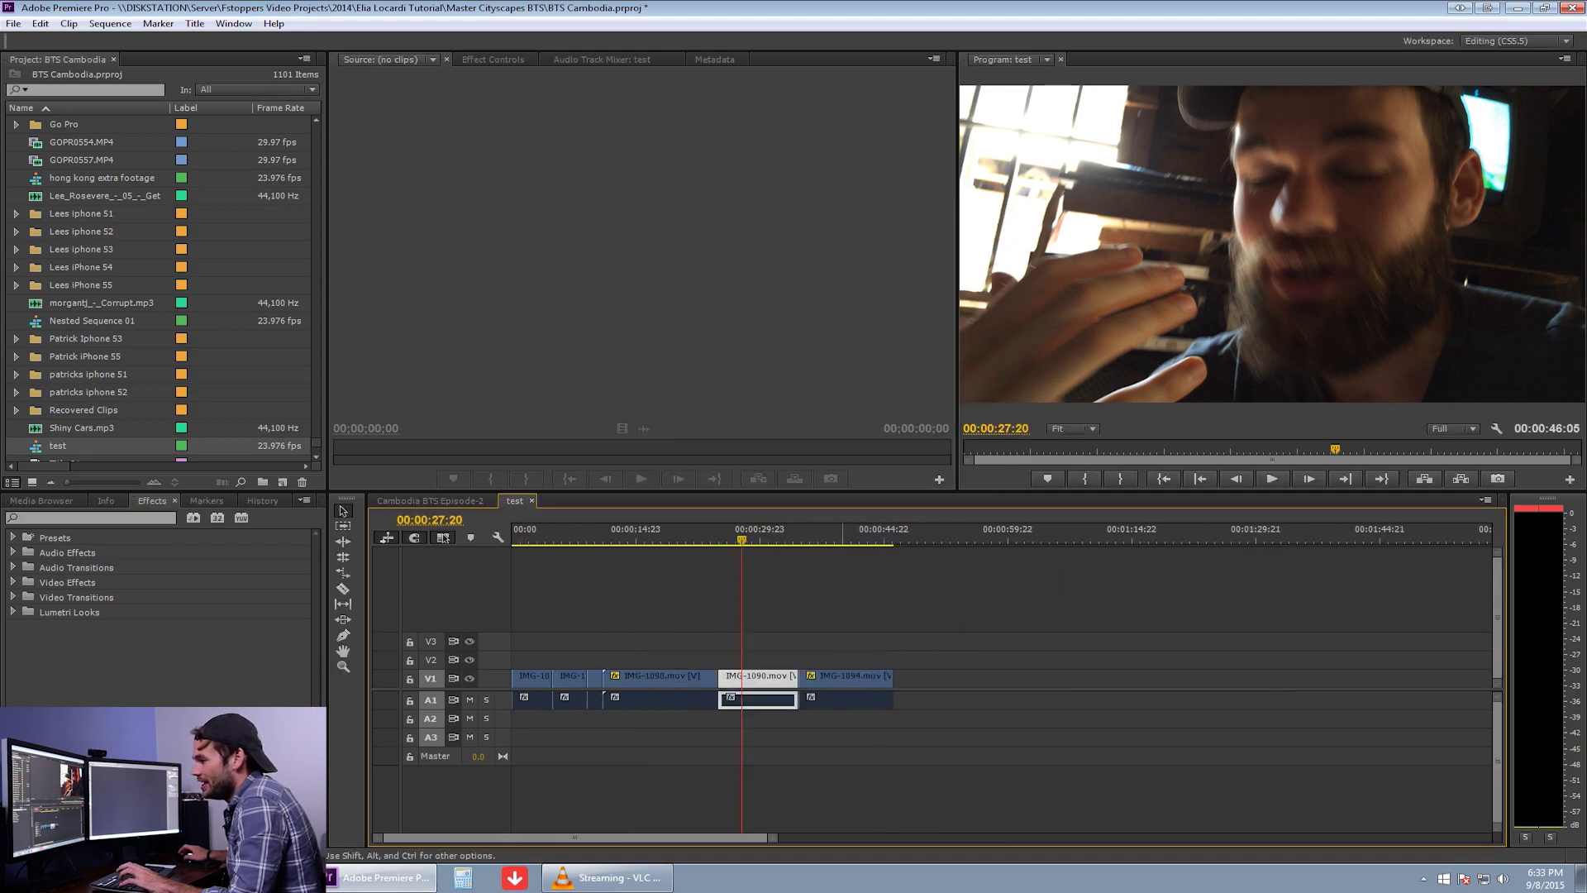
{"action": "key", "text": "-"}
{"action": "key", "text": "-"}
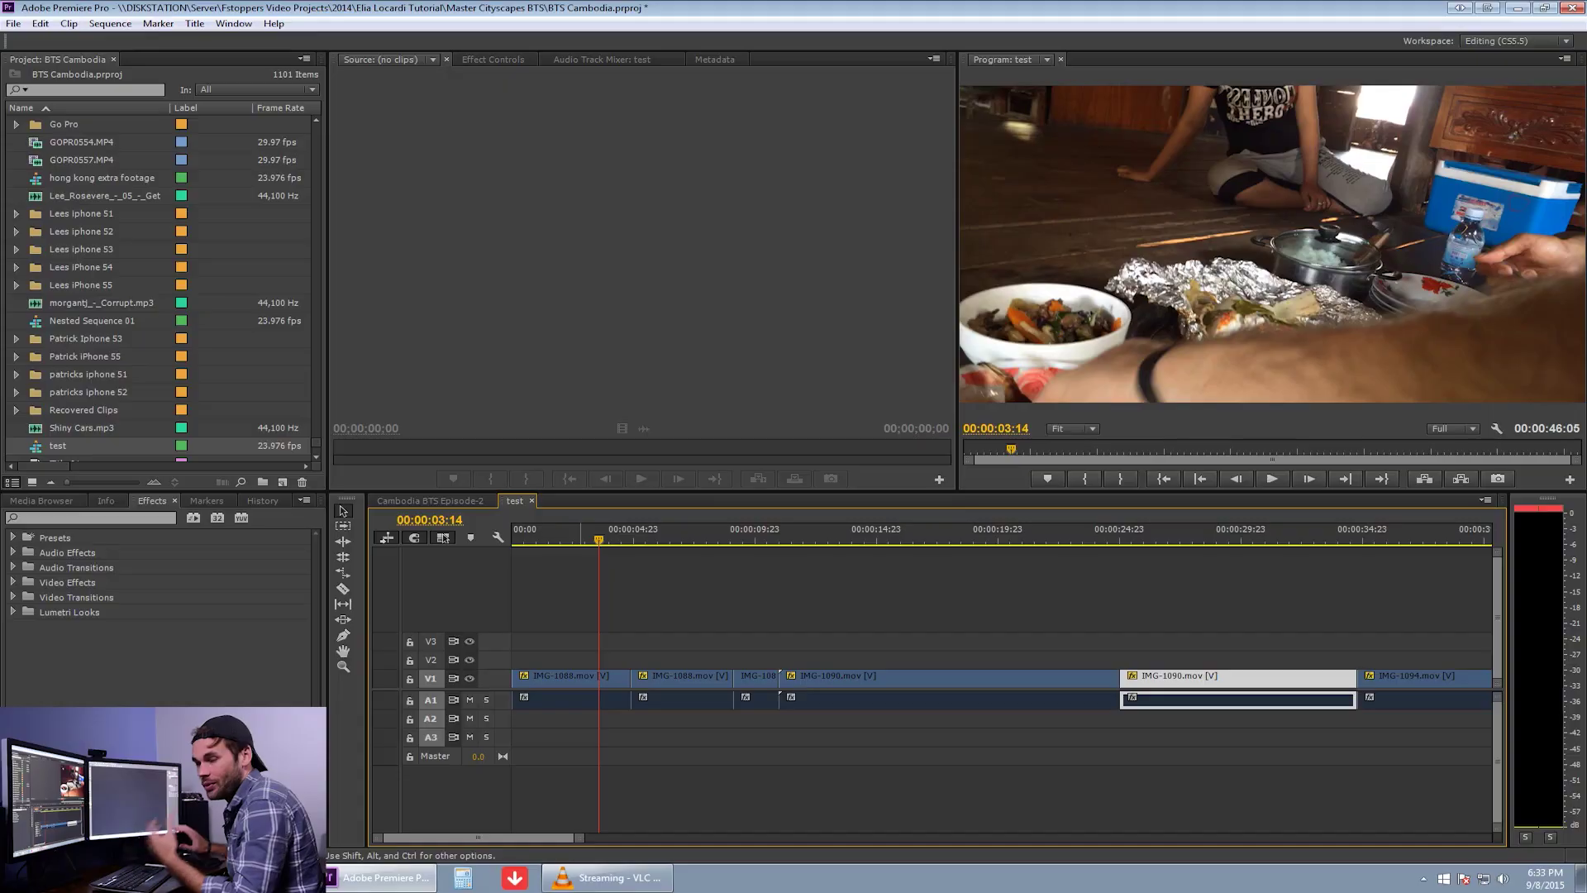
{"action": "key", "text": "minus"}
{"action": "key", "text": "minus"}
{"action": "key", "text": "minus"}
{"action": "key", "text": "minus"}
{"action": "key", "text": "equal"}
{"action": "key", "text": "equal"}
{"action": "key", "text": "equal"}
{"action": "key", "text": "minus"}
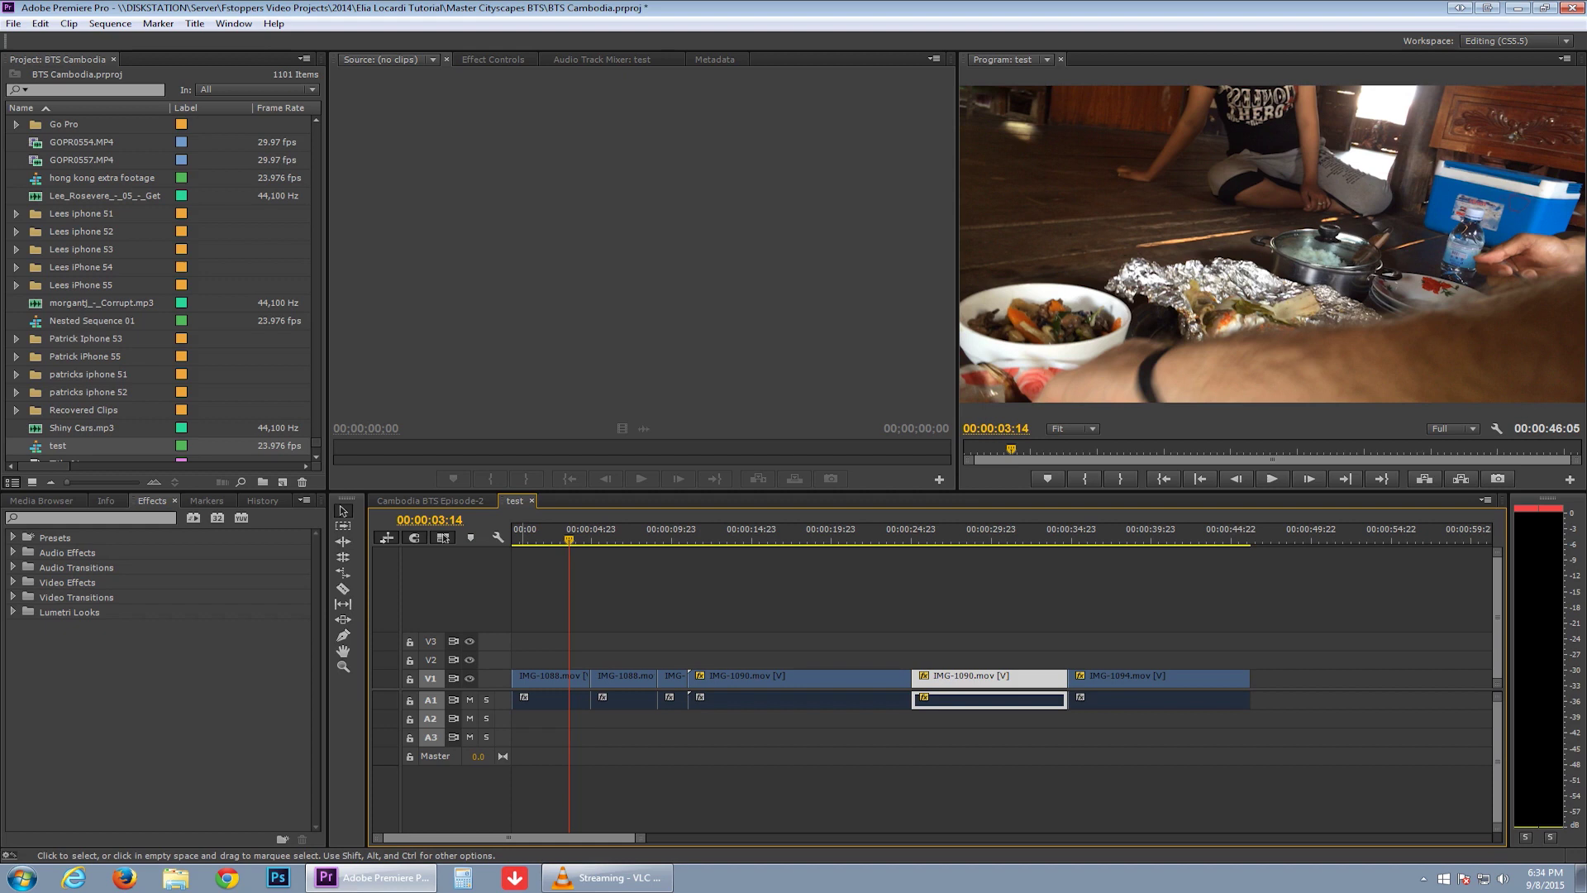
{"action": "key", "text": "="}
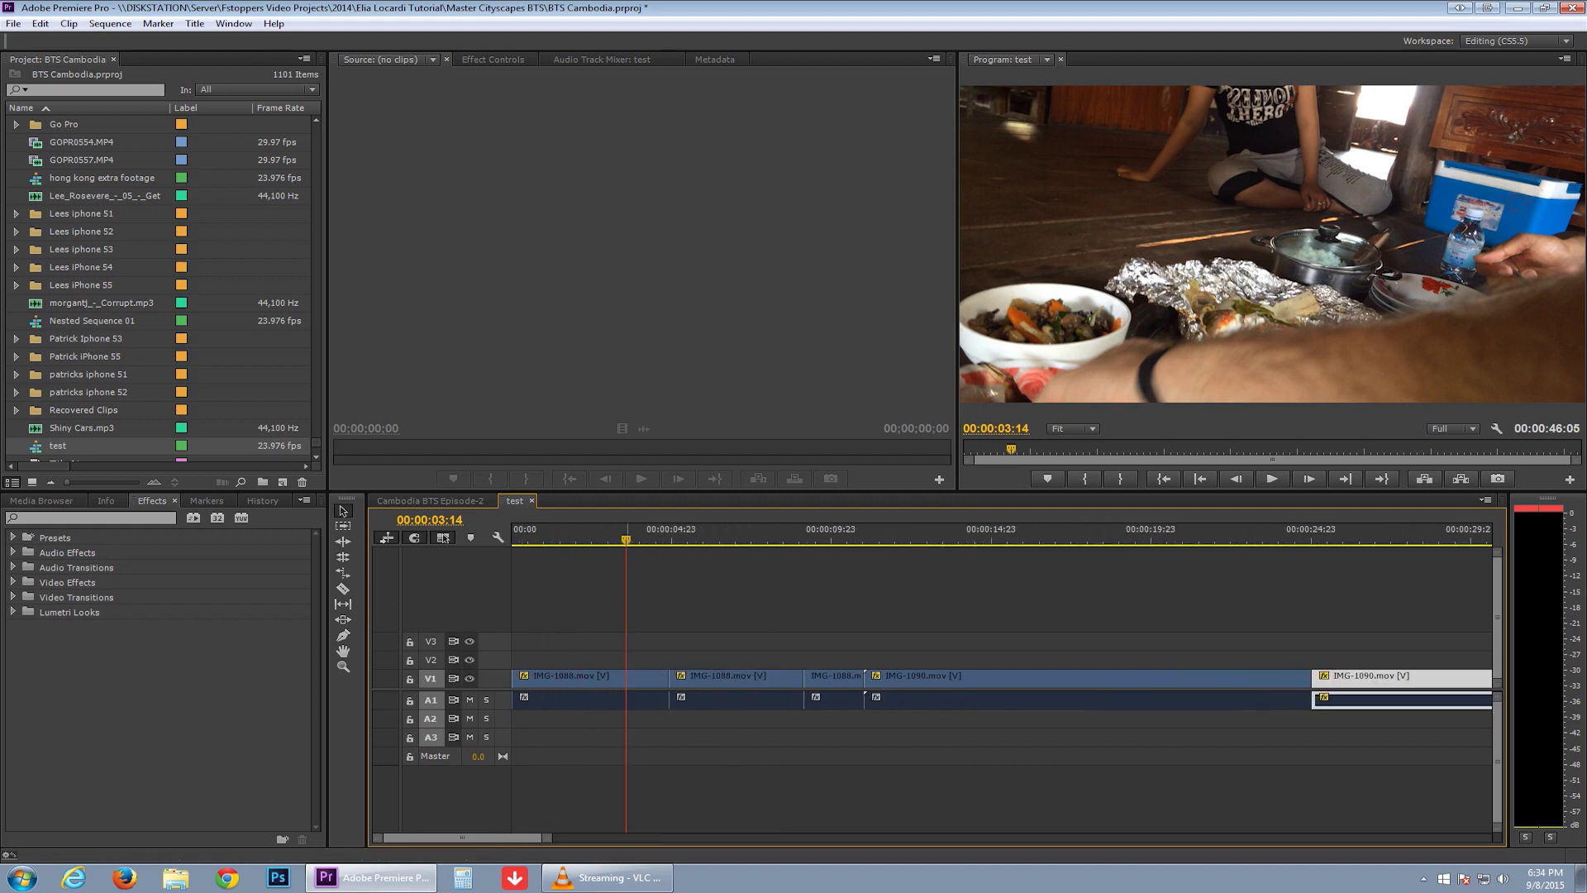
{"action": "left_click", "coordinate": [40, 23]}
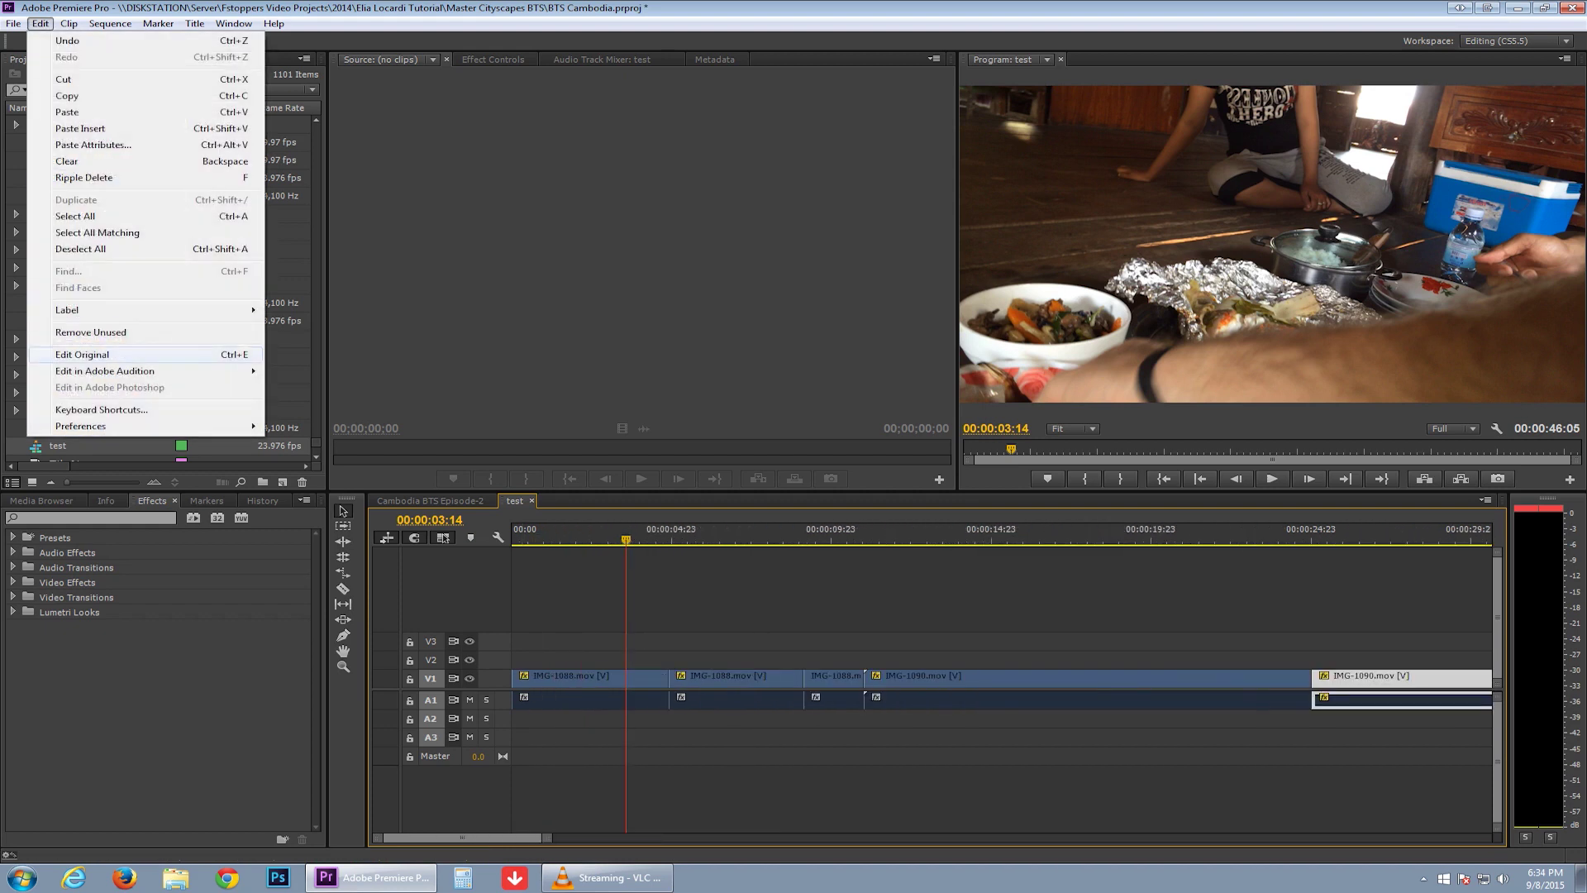
{"action": "left_click", "coordinate": [101, 409]}
{"action": "type", "text": "delete"}
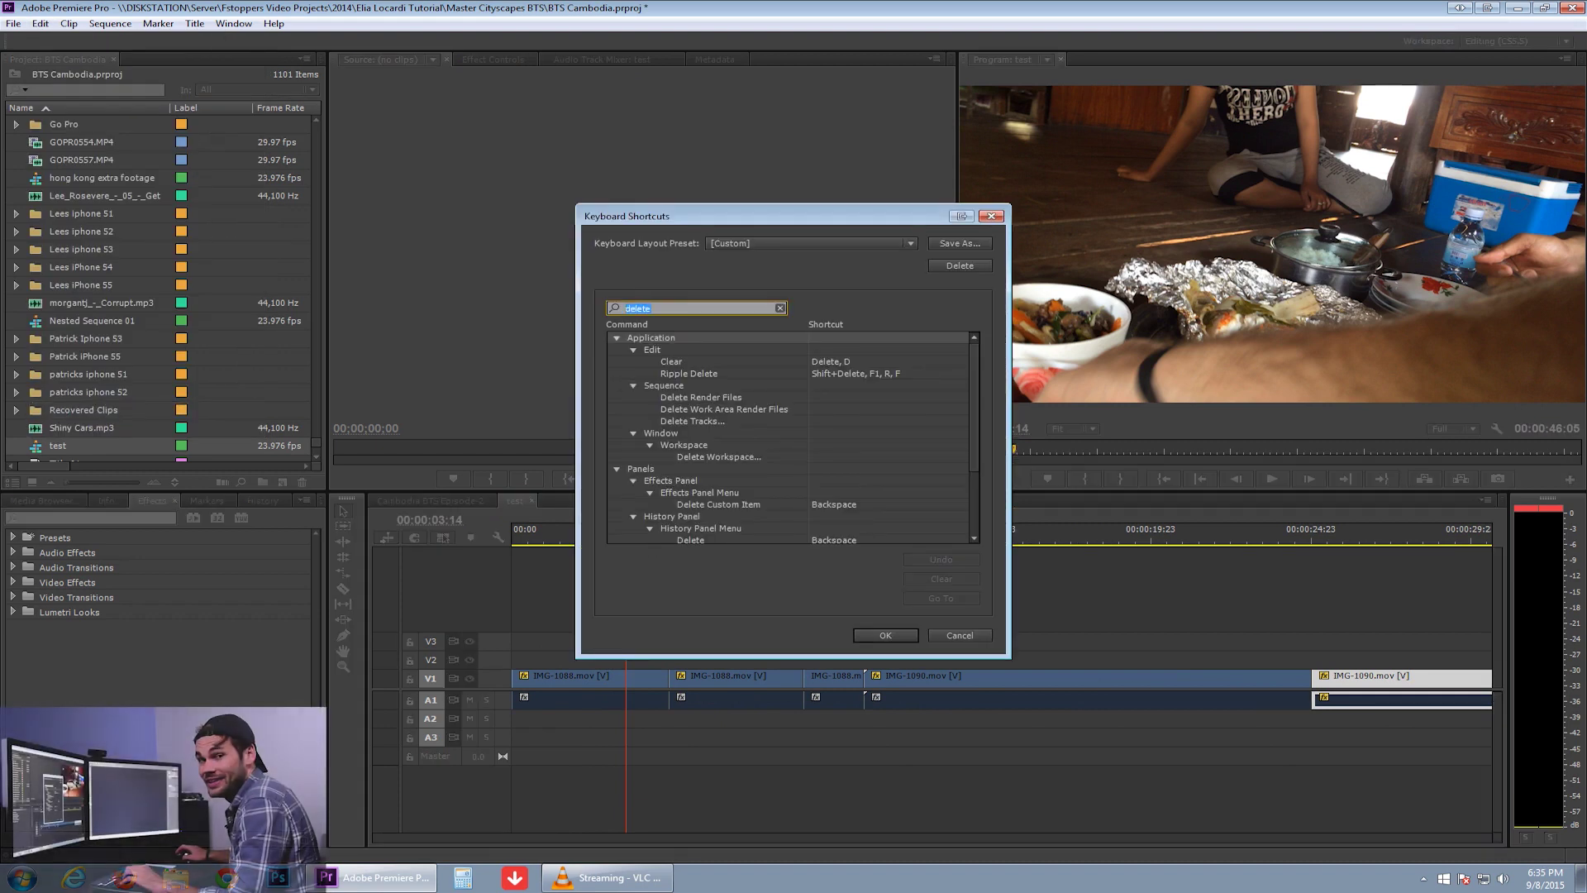
{"action": "type", "text": "clear"}
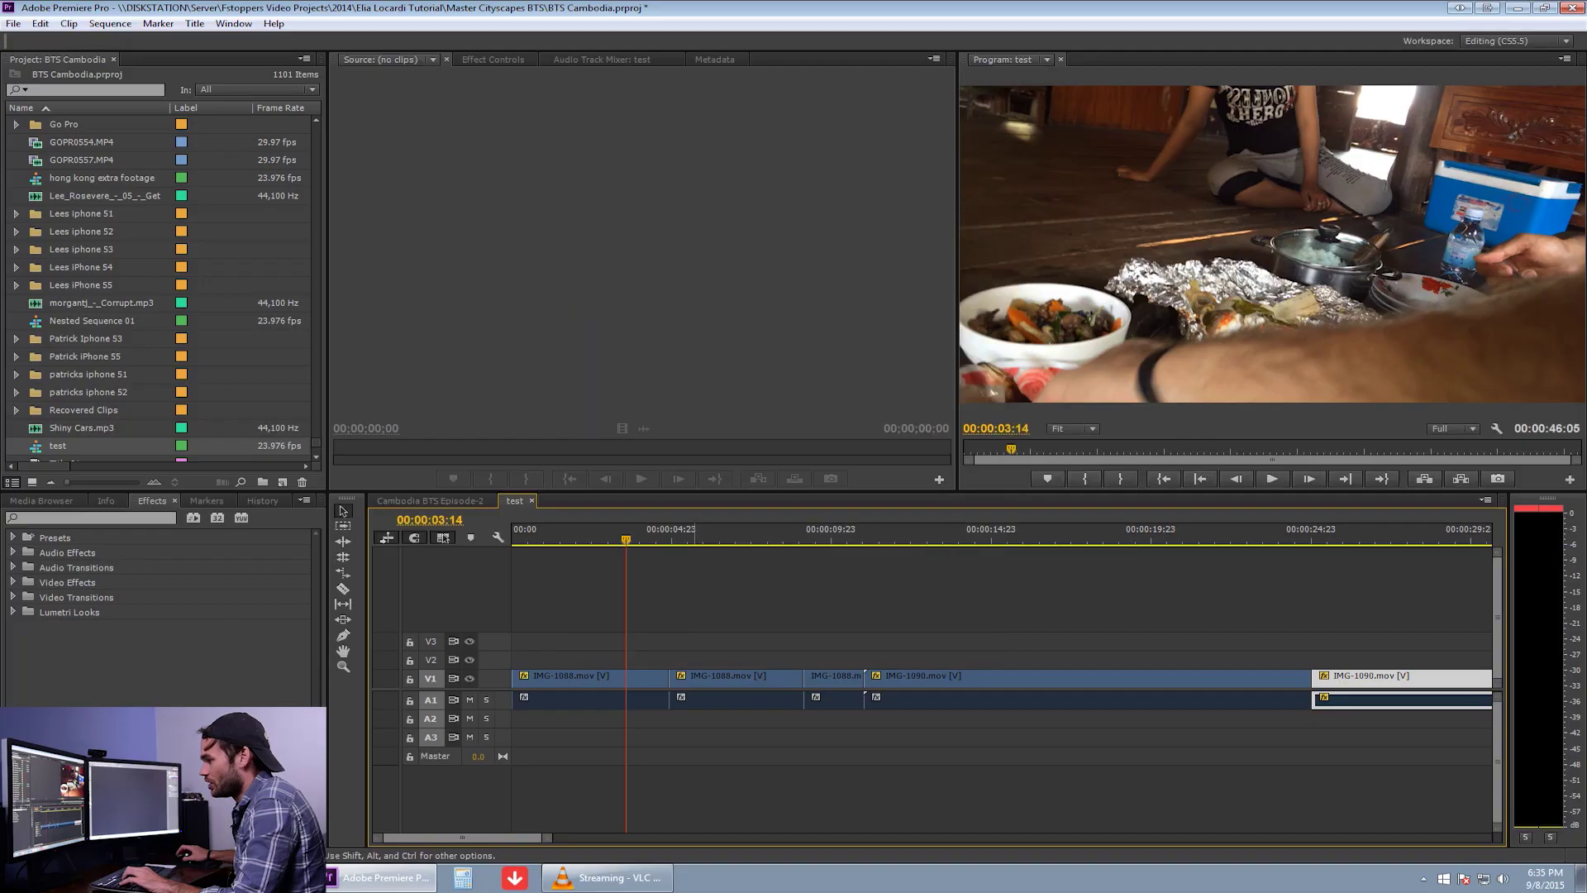
Step: Delete IMG-1088.mov, undo the deletion, and reopen Keyboard Shortcuts with a 'ripp' search
{"action": "key", "text": "Delete"}
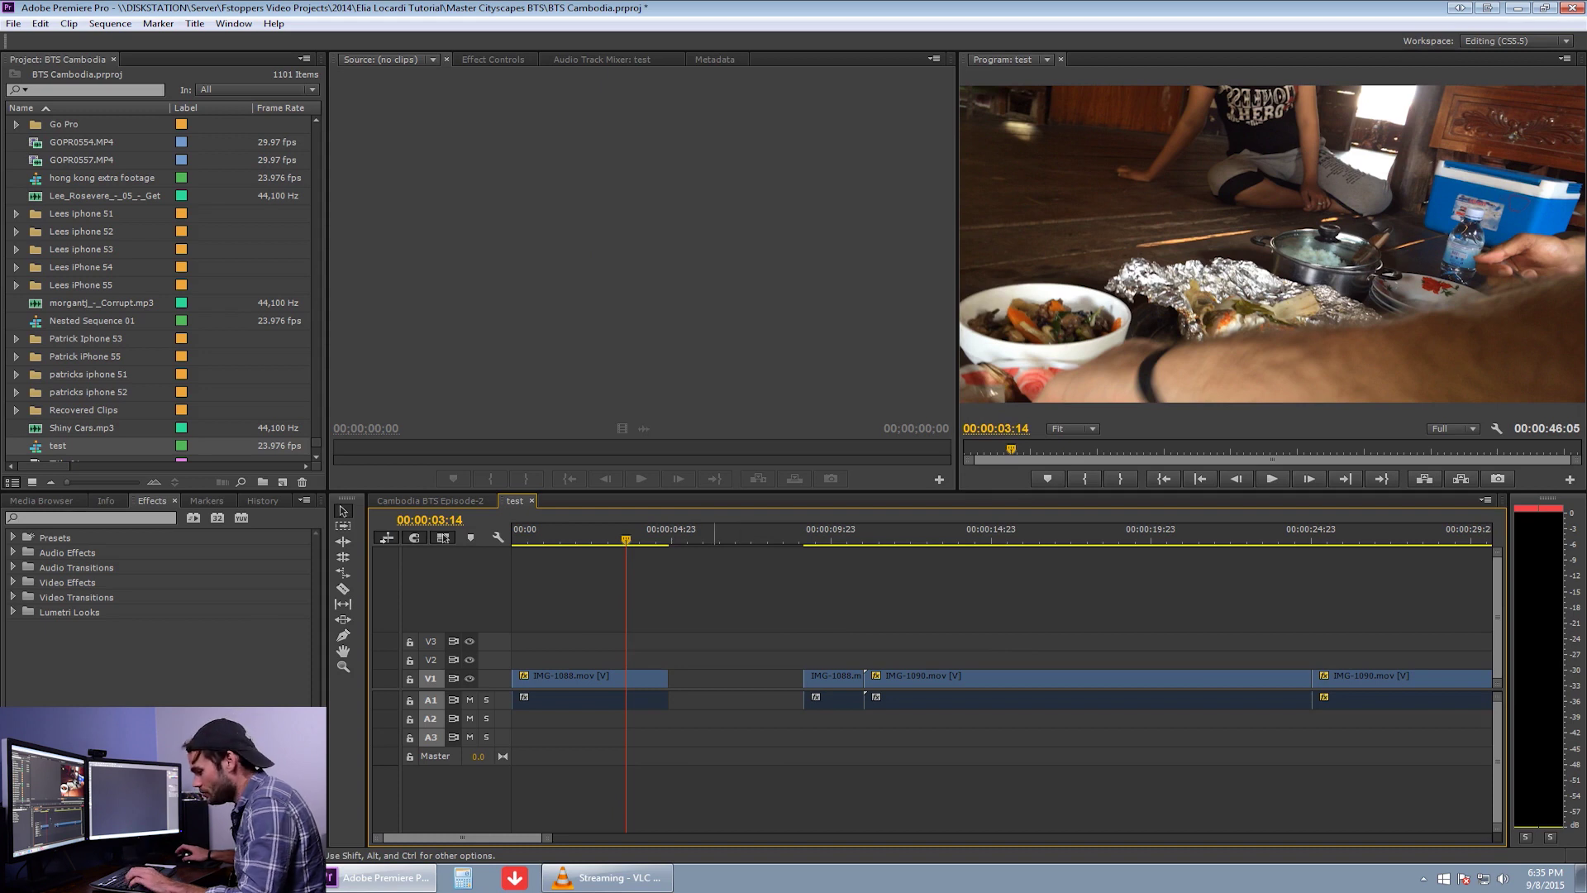
{"action": "key", "text": "ctrl+z"}
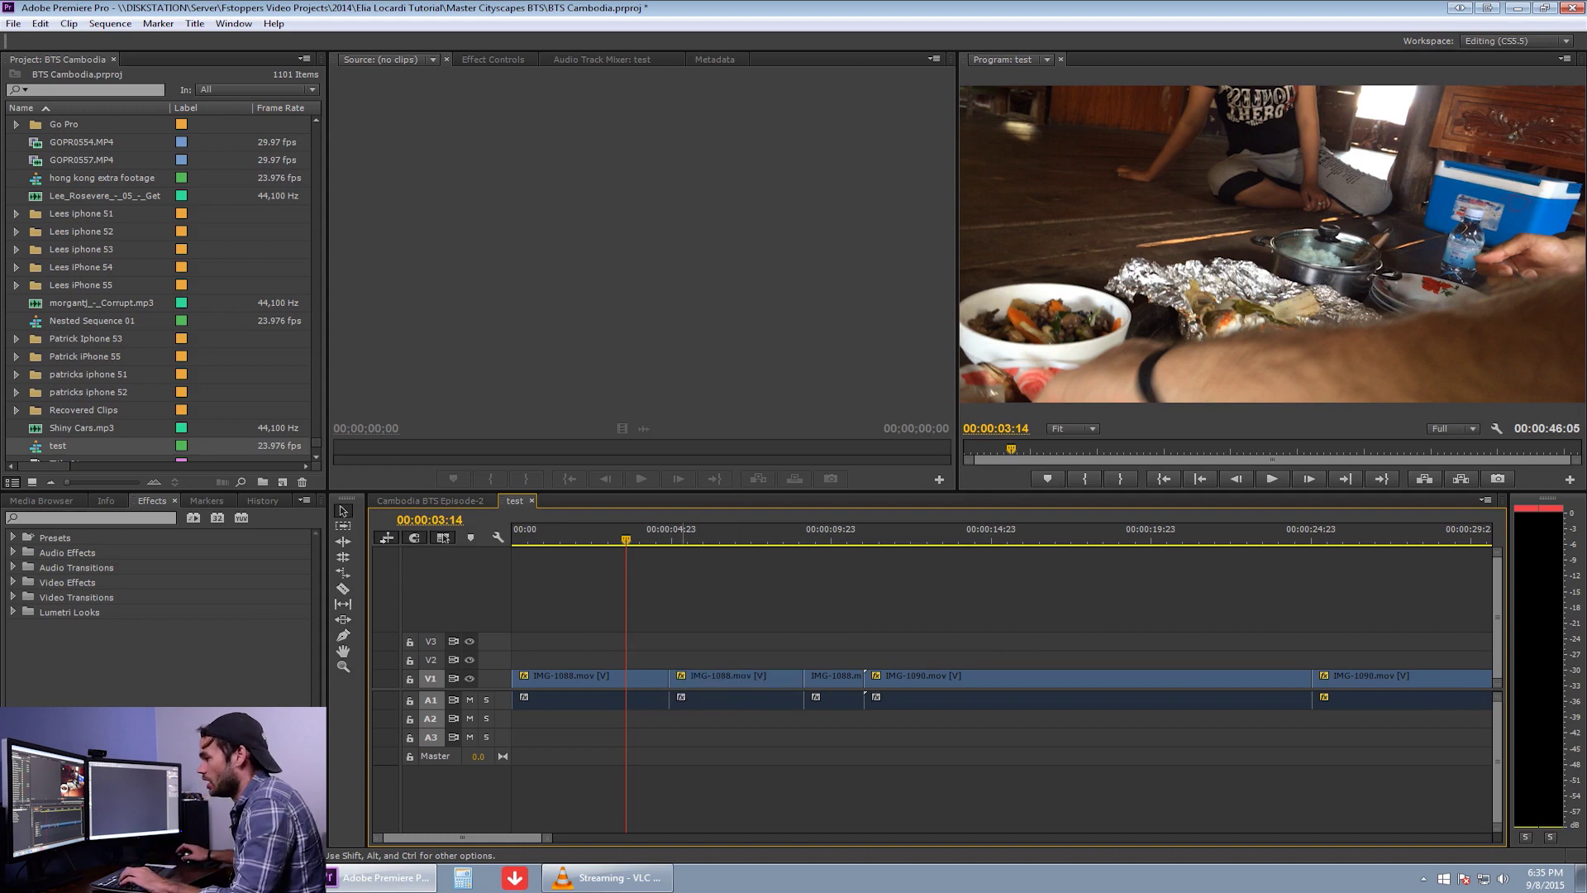
{"action": "left_click", "coordinate": [41, 24]}
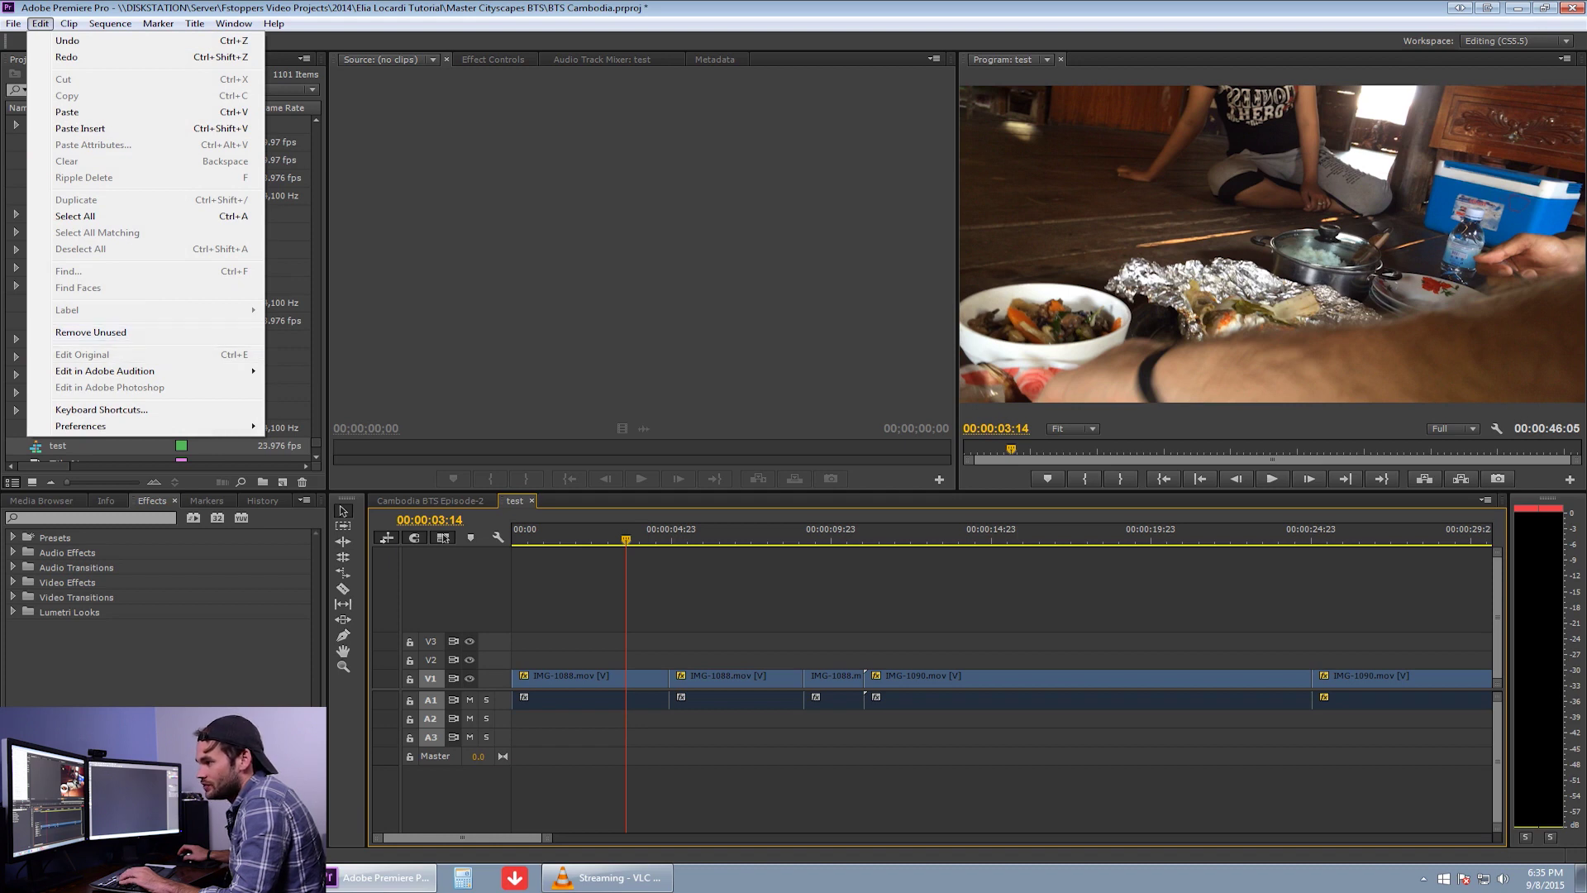
{"action": "left_click", "coordinate": [100, 409]}
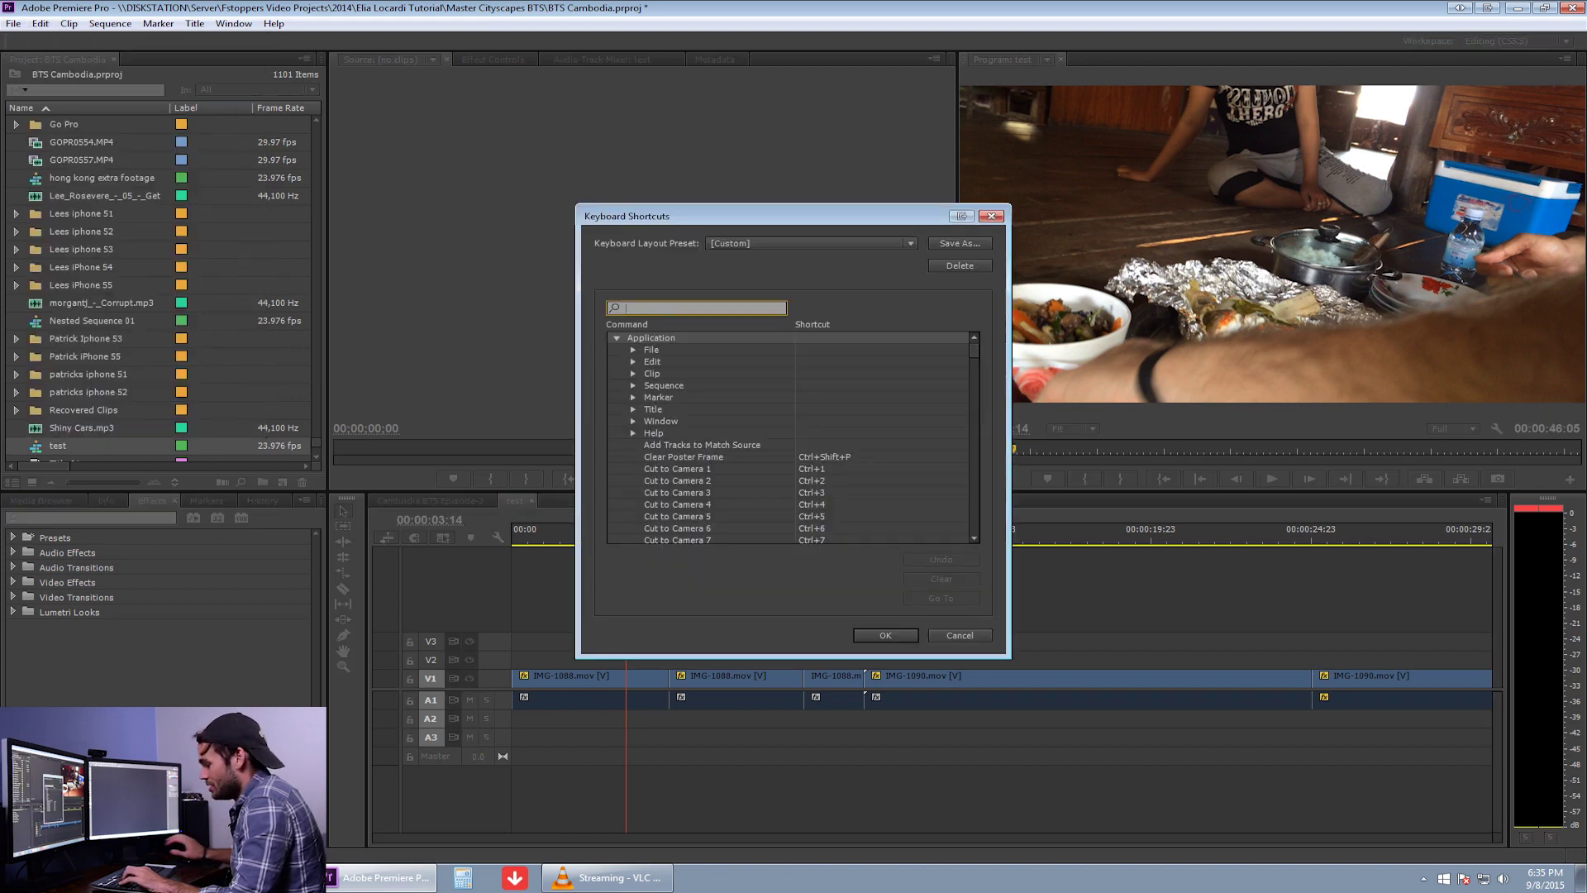
{"action": "type", "text": "ripp"}
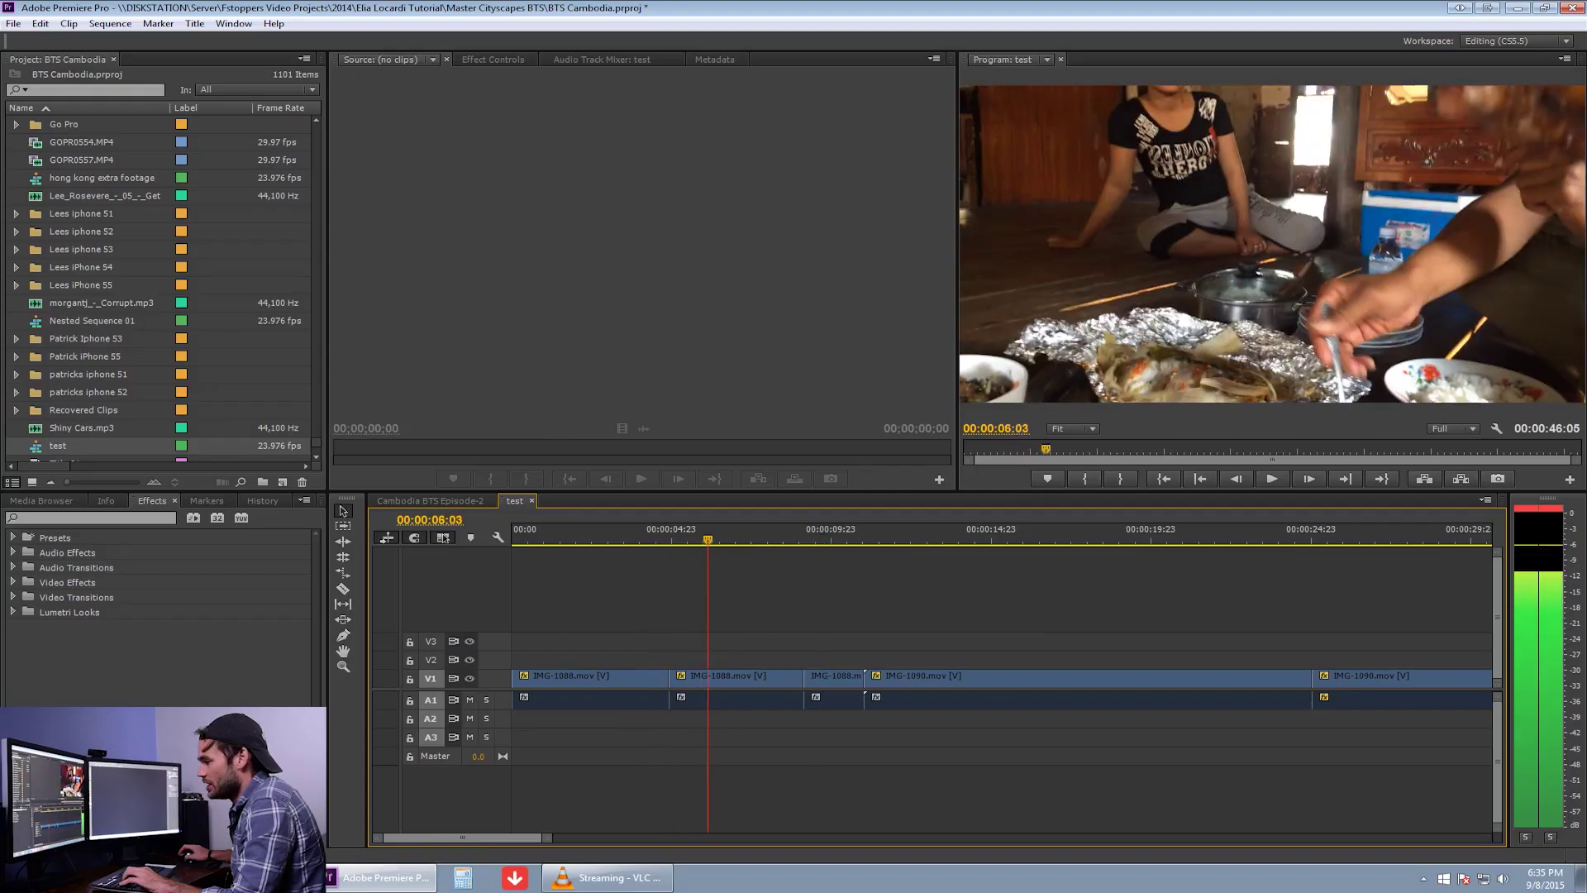
{"action": "left_click", "coordinate": [639, 539]}
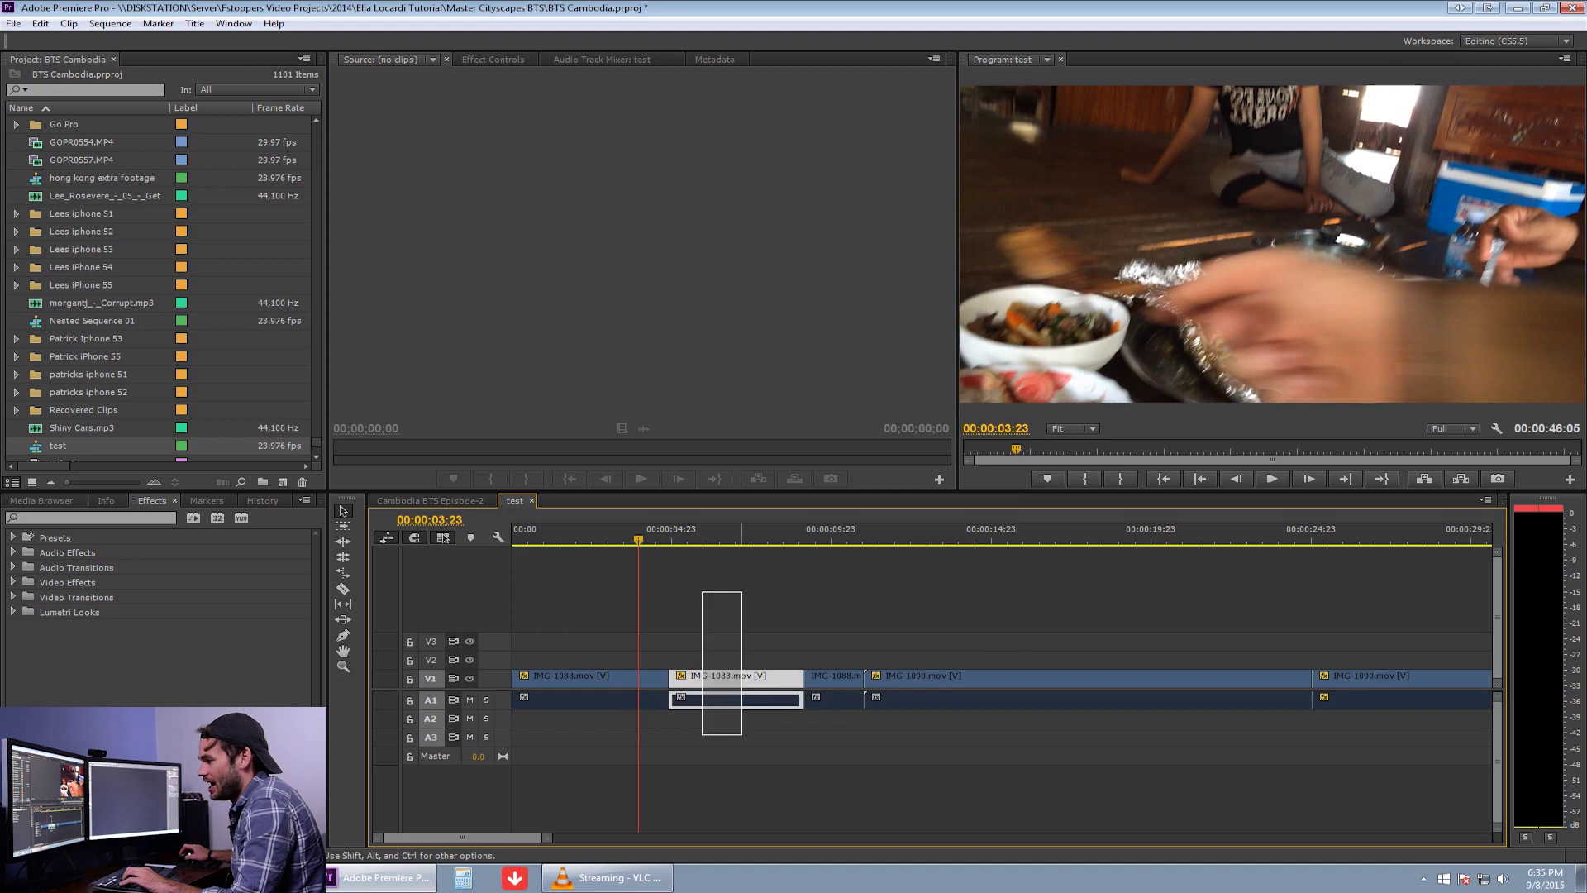
{"action": "key", "text": "Delete"}
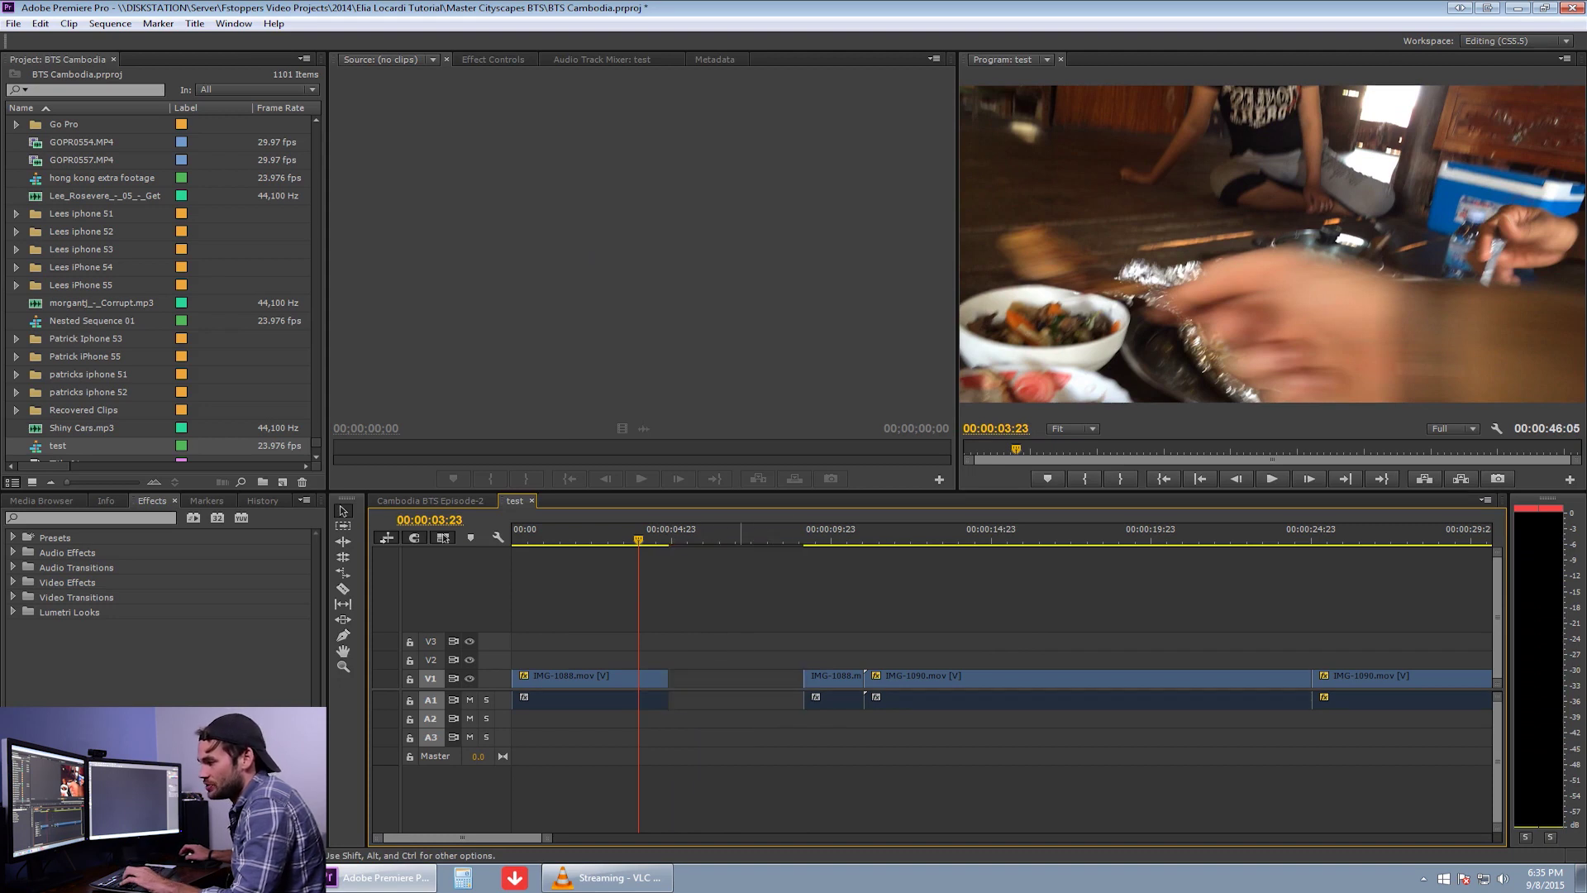
{"action": "key", "text": "ctrl+z"}
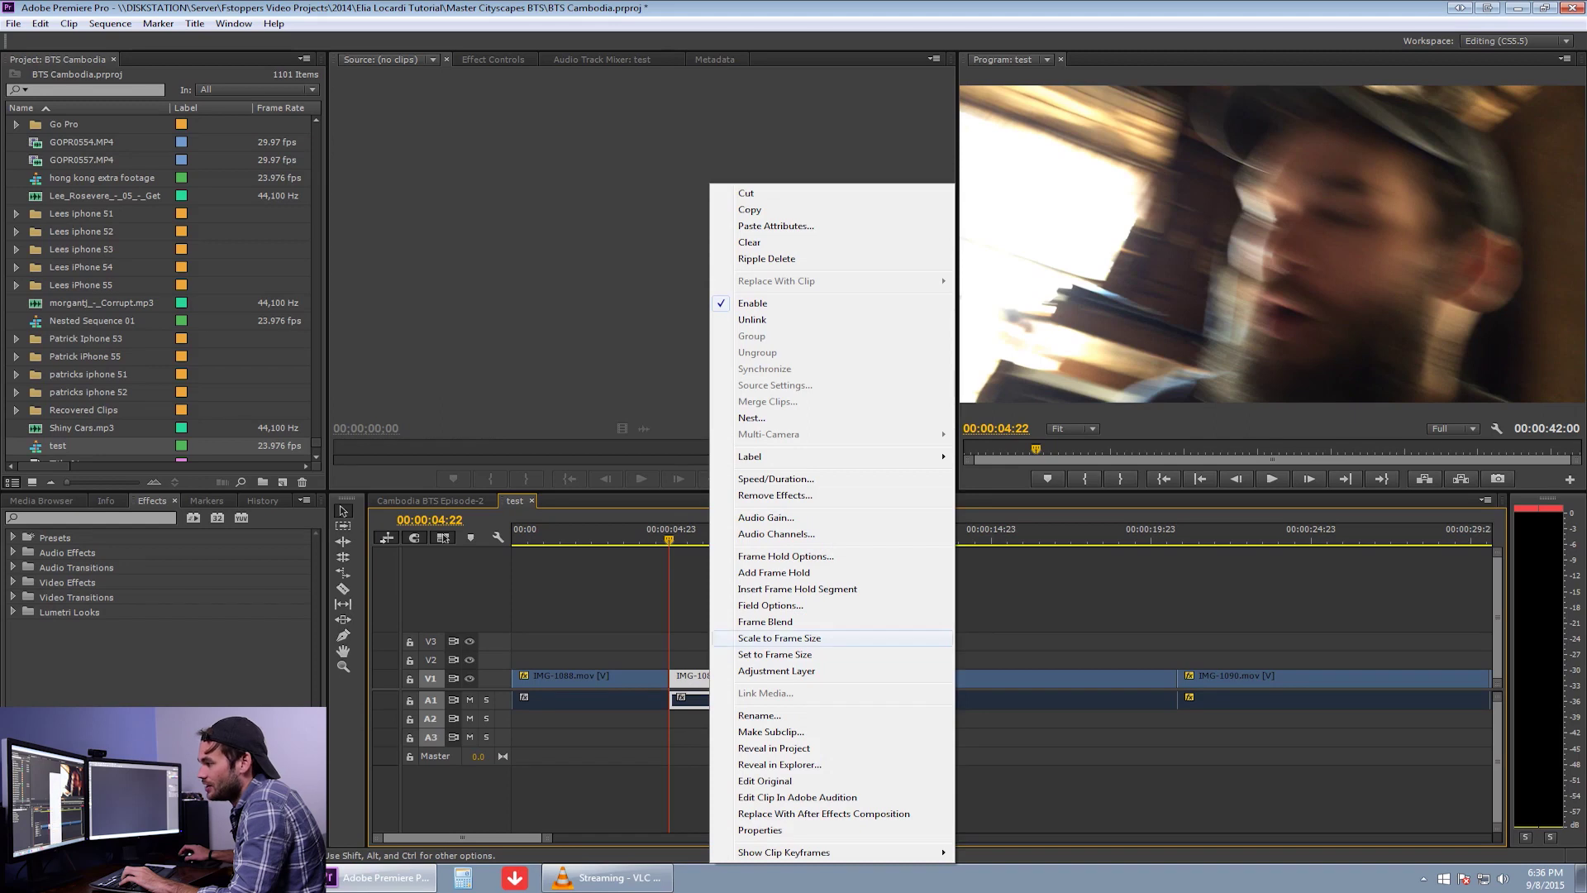
{"action": "key", "text": "Escape"}
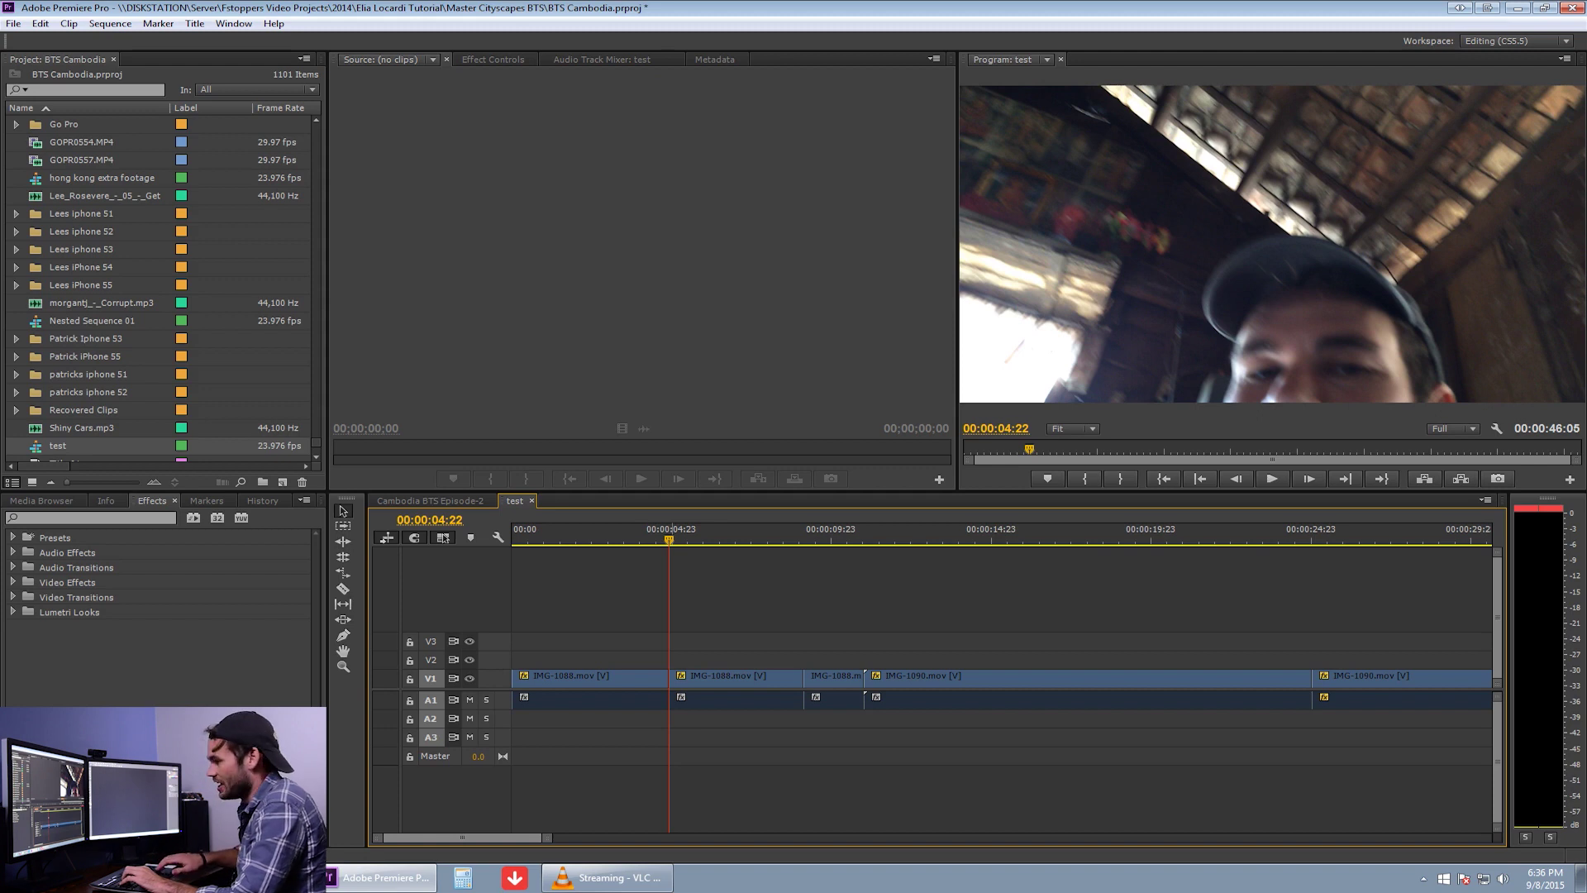
{"action": "key", "text": "space"}
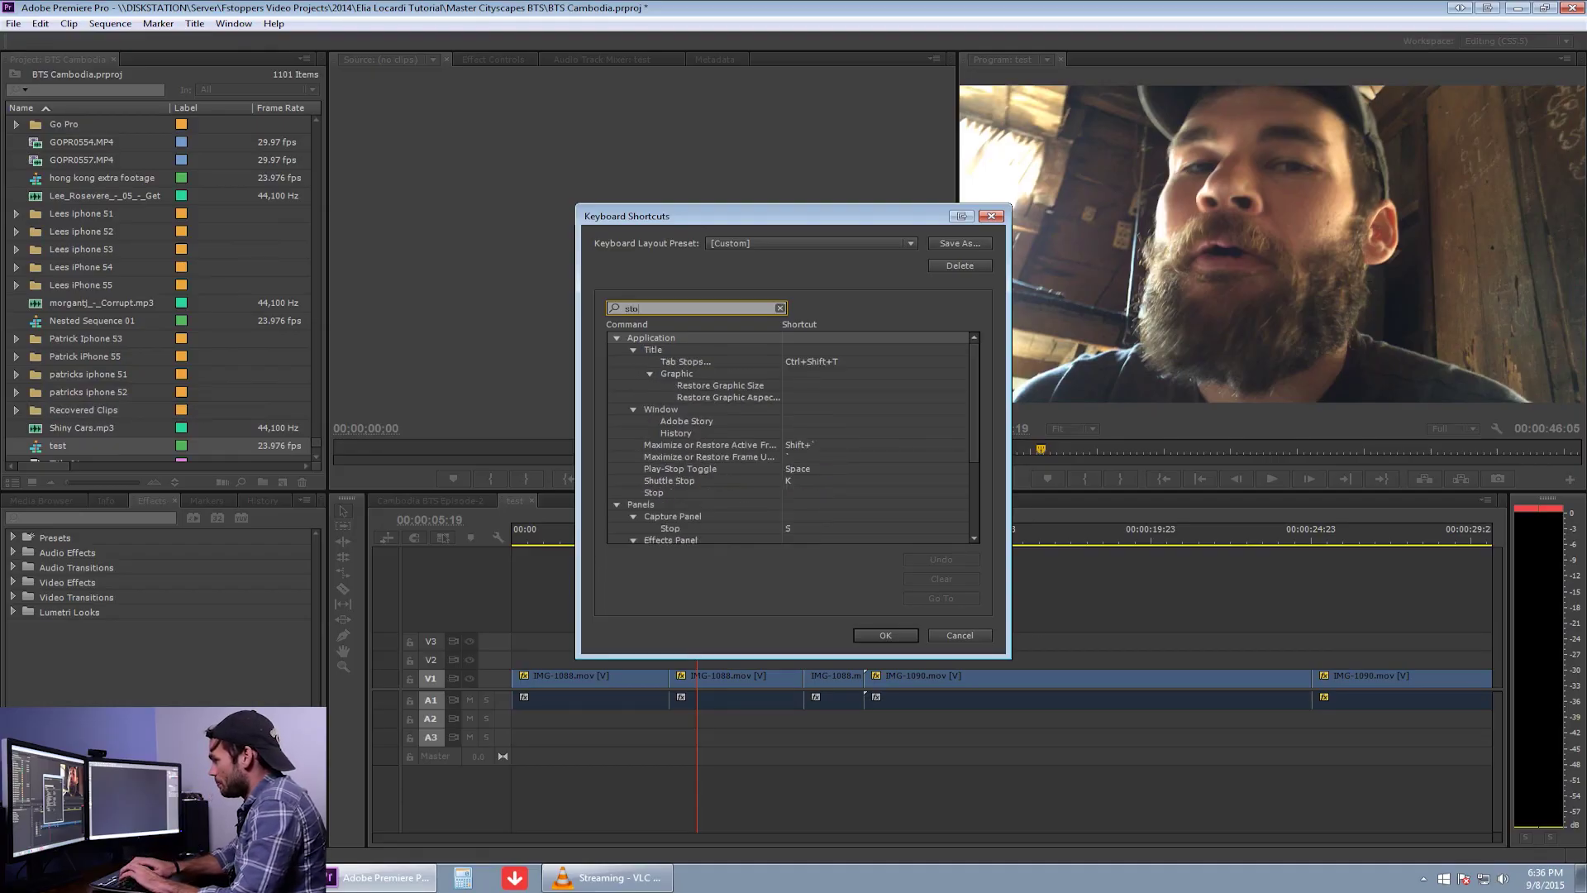
Step: Correct the typo in the 'stop' shortcut search to find Play-Stop Toggle
{"action": "key", "text": "BackSpace"}
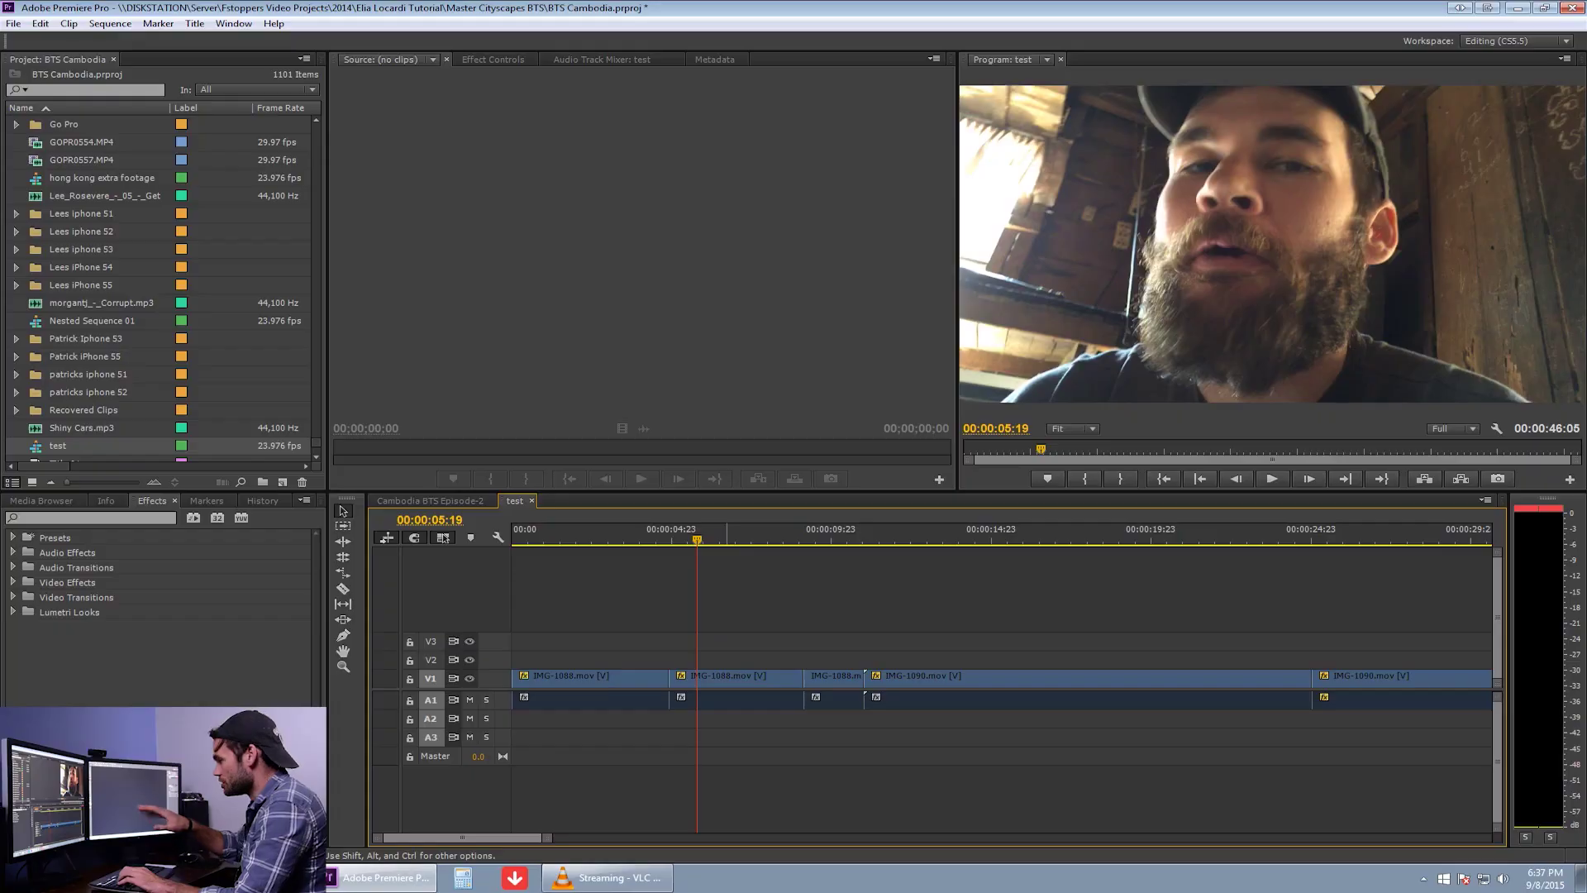
Step: Play the sequence from the playhead at about 00:00:05:19
{"action": "key", "text": "space"}
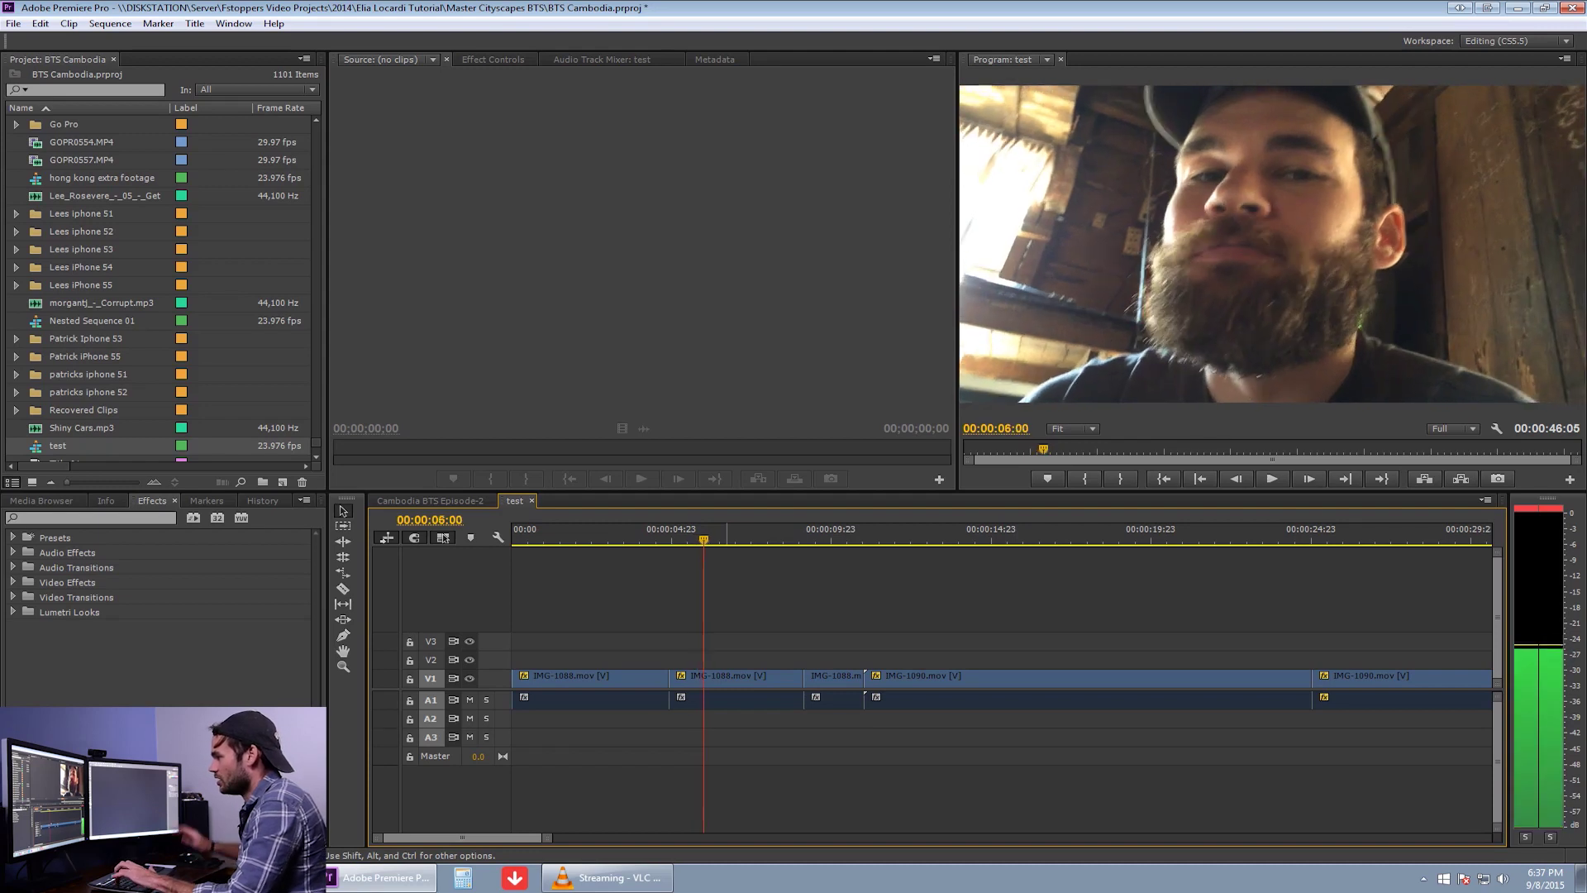